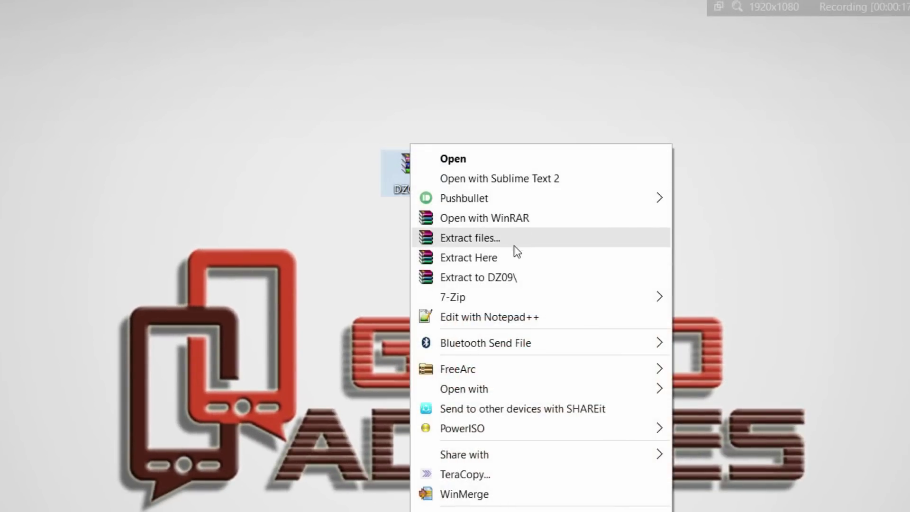
# Extract DZ09.rar and run InstallDriver.exe from Drivers\MS_USB_ComPort_Driver_exe_v1.1032.1
pyautogui.click(502, 258)
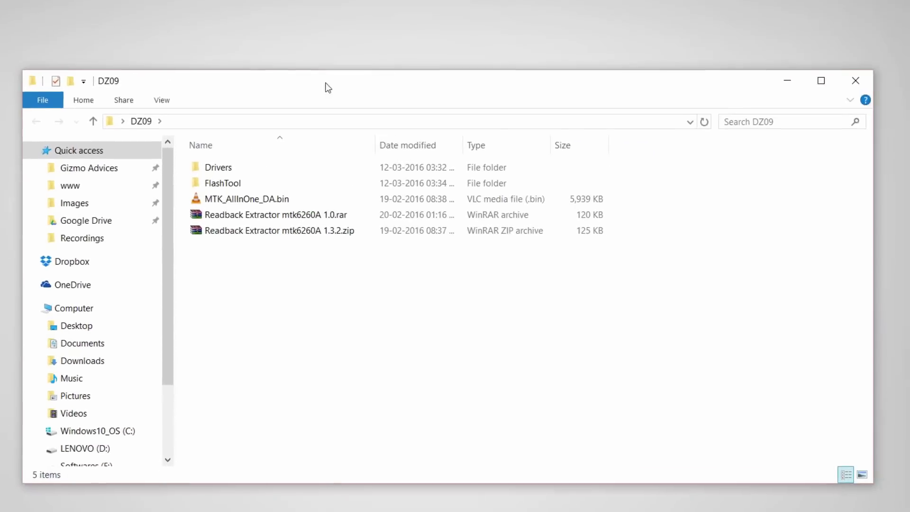
pyautogui.click(244, 105)
pyautogui.doubleClick(215, 157)
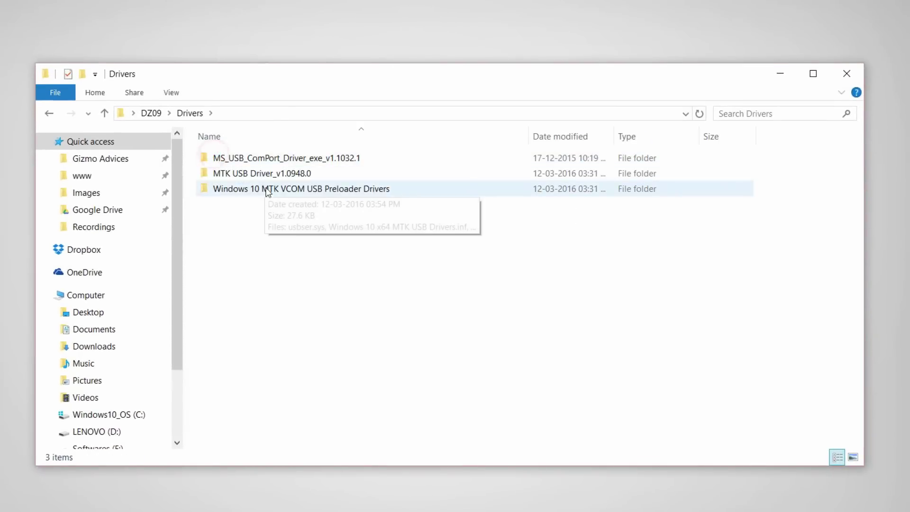
pyautogui.doubleClick(275, 155)
pyautogui.click(264, 266)
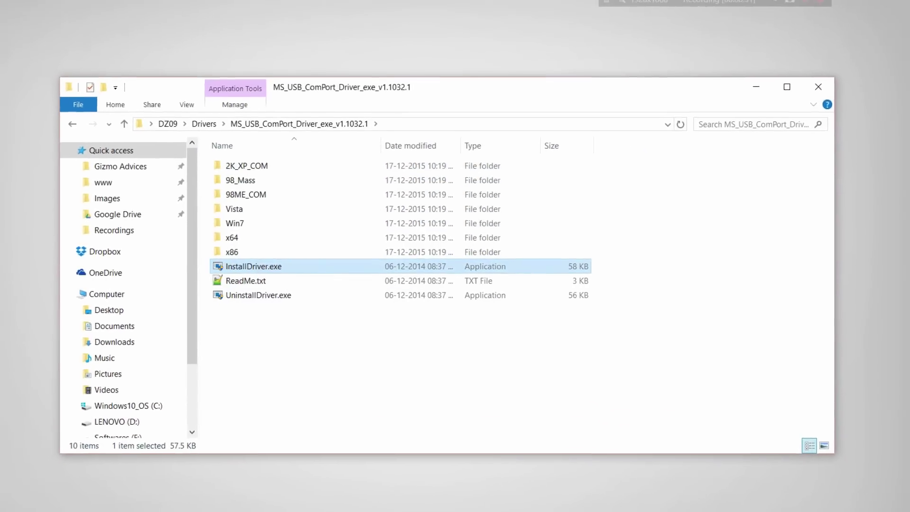
pyautogui.press('Return')
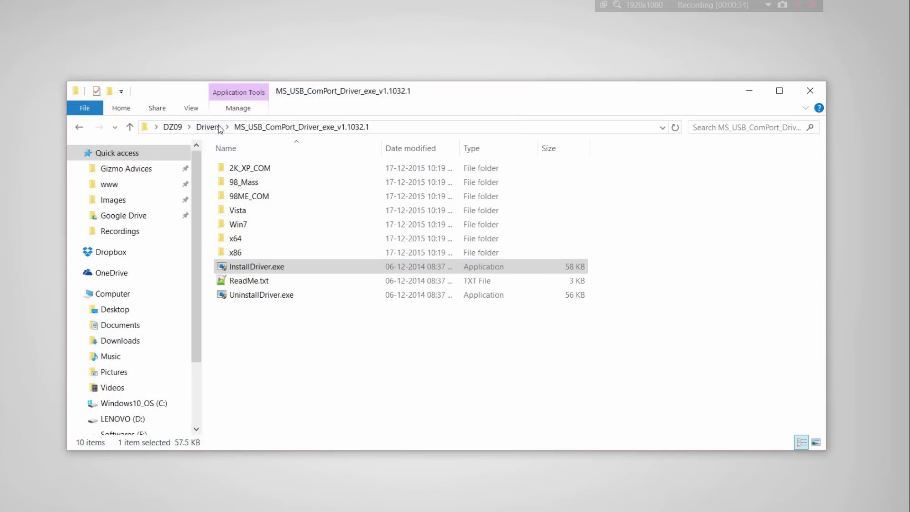
# Run the MTK USB Driver_v1.0948.0 installer and dismiss its failed-install message
pyautogui.click(208, 127)
pyautogui.doubleClick(278, 179)
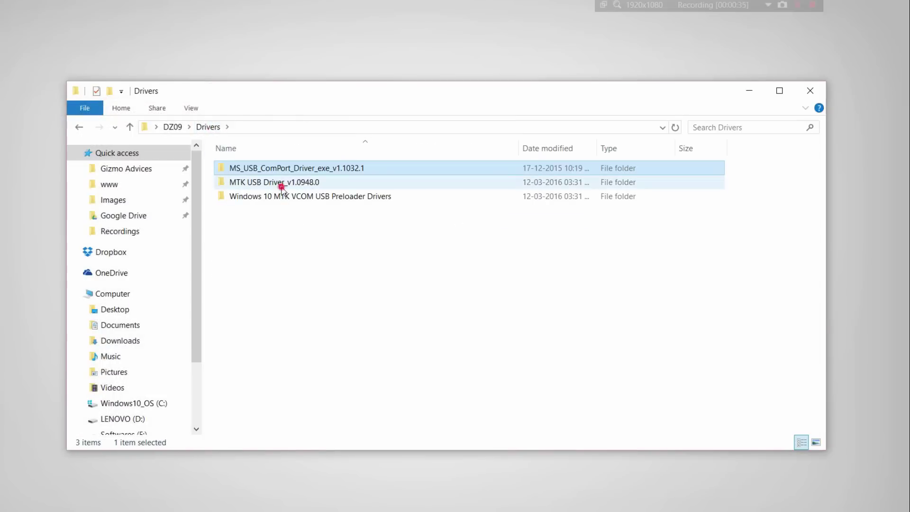
pyautogui.click(266, 224)
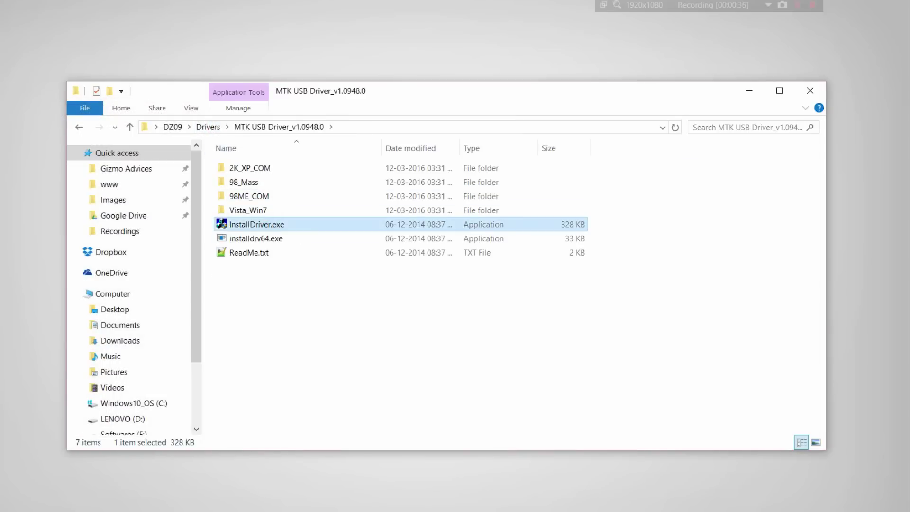
pyautogui.moveTo(316, 229); pyautogui.dragTo(323, 242)
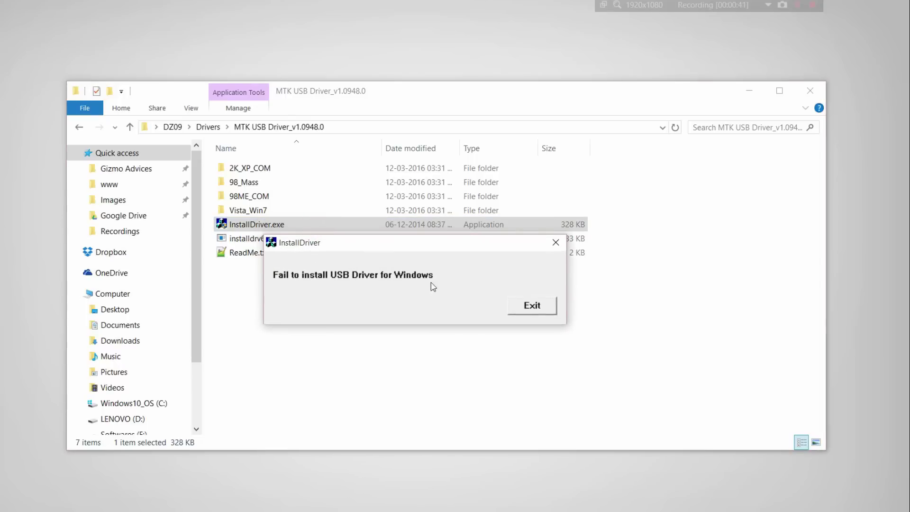
pyautogui.click(532, 306)
# Reinstall the MTK driver through the compatibility troubleshooter's recommended Windows Vista SP2 settings
pyautogui.click(272, 223)
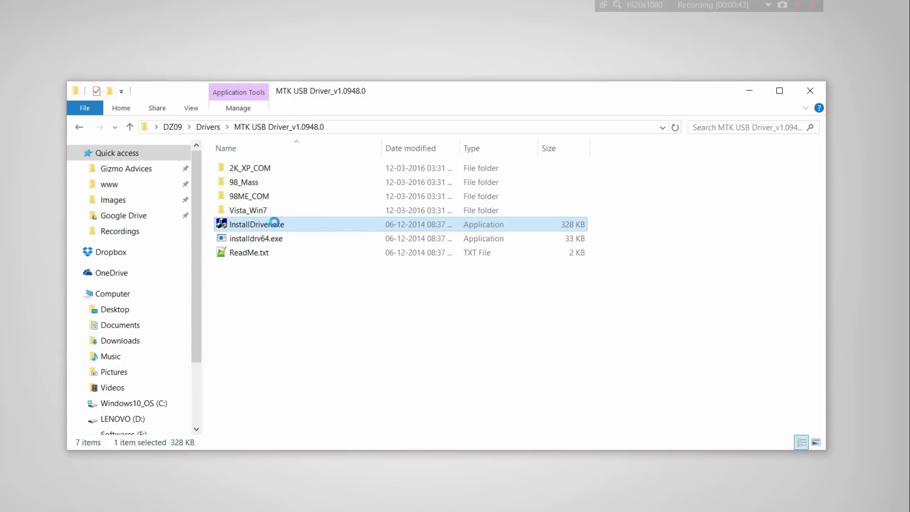
pyautogui.rightClick(274, 223)
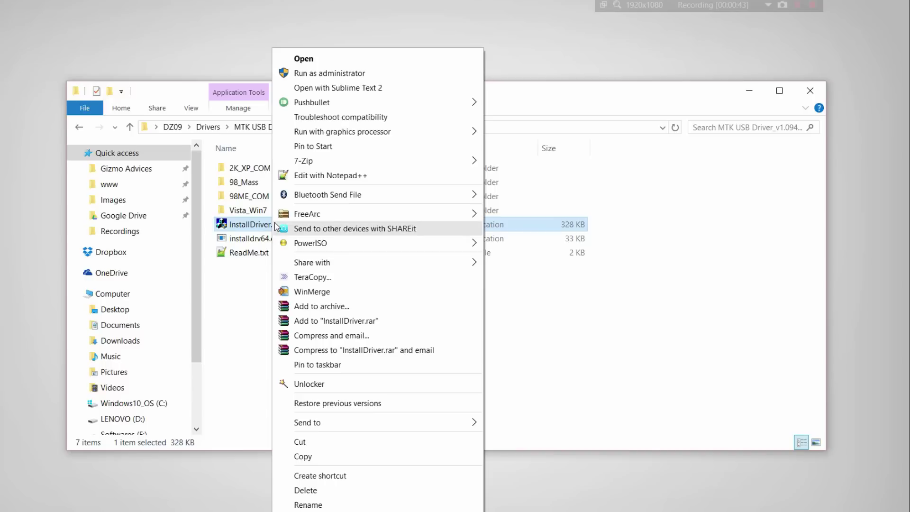
pyautogui.click(360, 119)
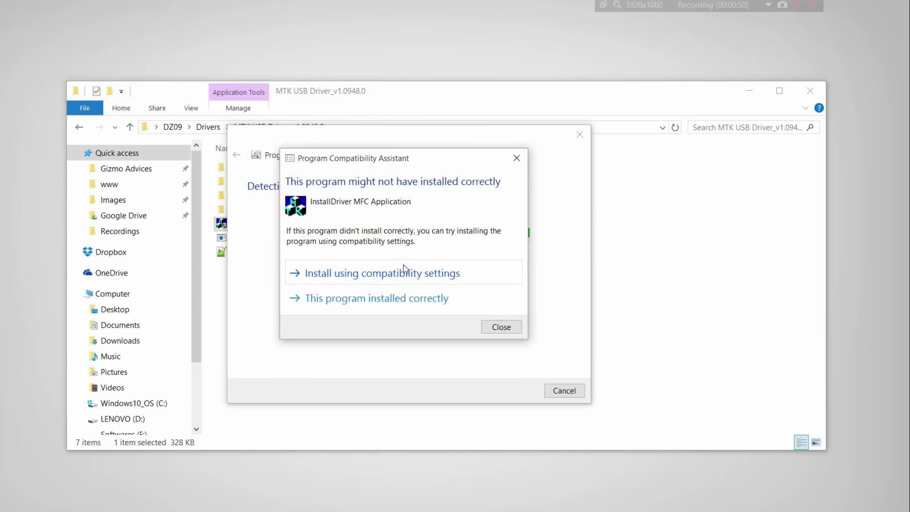
pyautogui.click(422, 162)
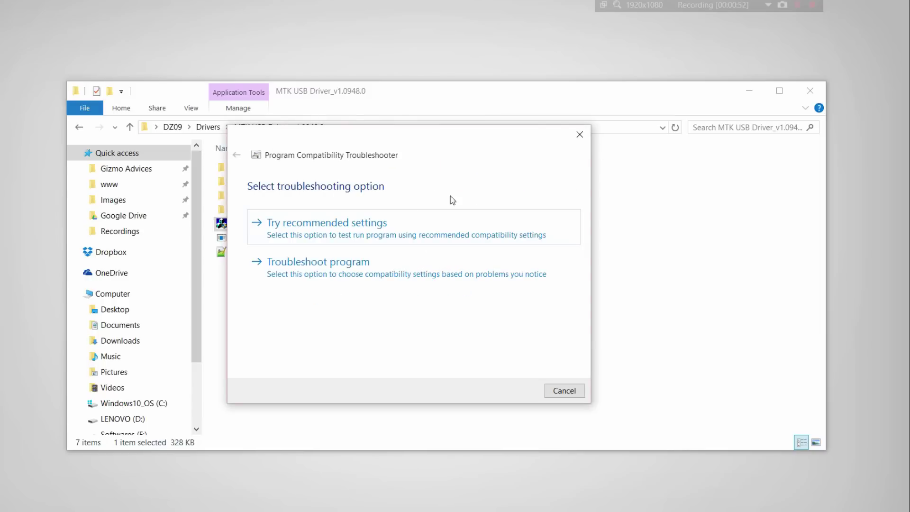
pyautogui.moveTo(387, 141); pyautogui.dragTo(432, 113)
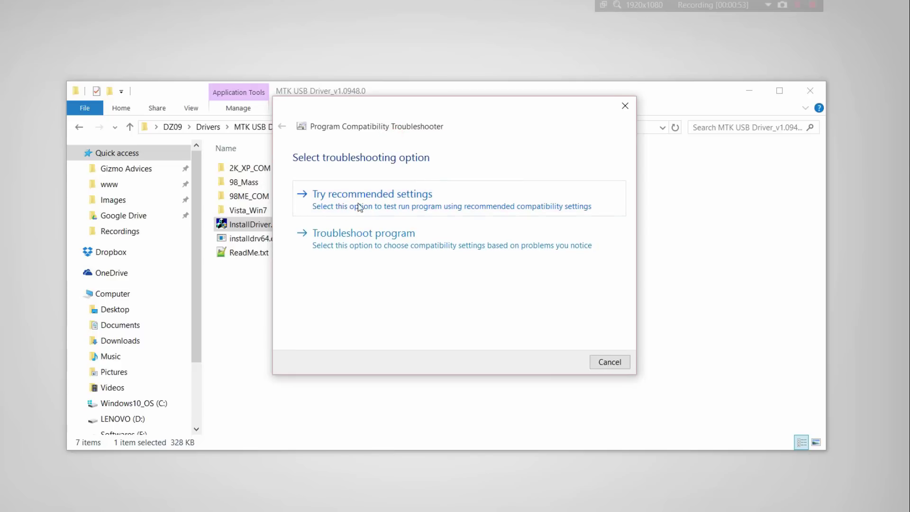
pyautogui.click(390, 197)
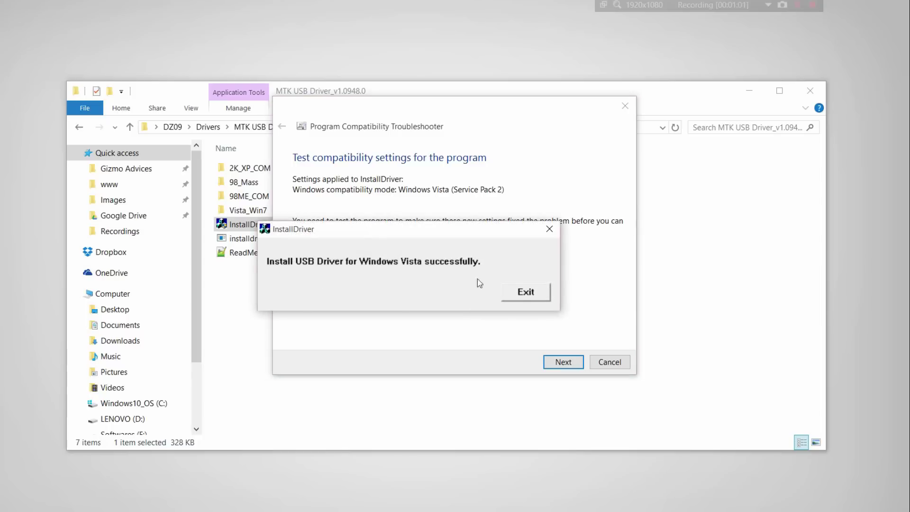
pyautogui.click(530, 295)
pyautogui.click(609, 362)
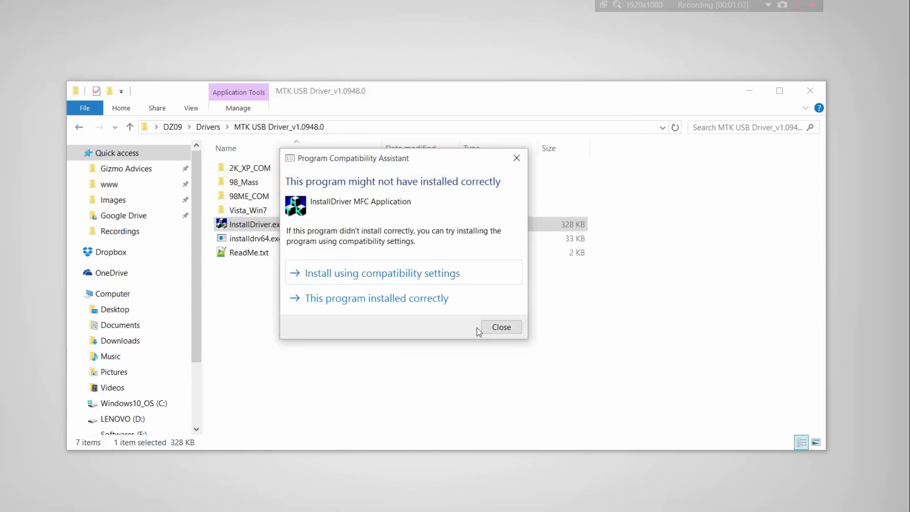
pyautogui.click(496, 331)
# Open the Windows 10 MTK VCOM USB Preloader Drivers folder inside Drivers
pyautogui.click(209, 127)
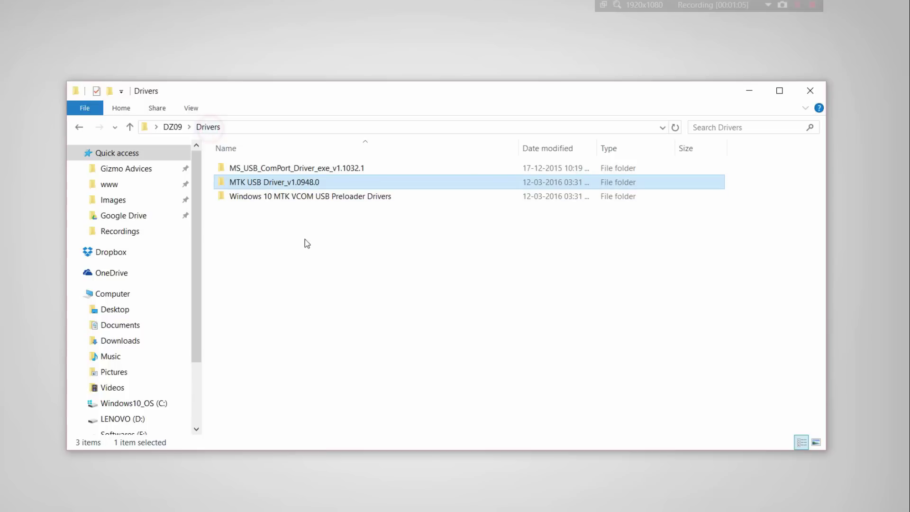
pyautogui.click(291, 225)
pyautogui.doubleClick(294, 196)
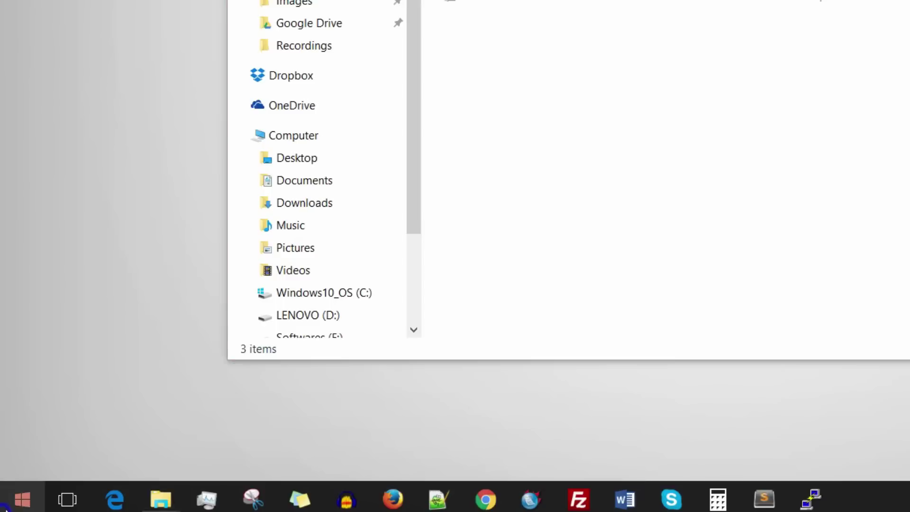
# Launch Device Manager from the Start menu and start Action > Add legacy hardware
pyautogui.rightClick(0, 509)
pyautogui.click(101, 234)
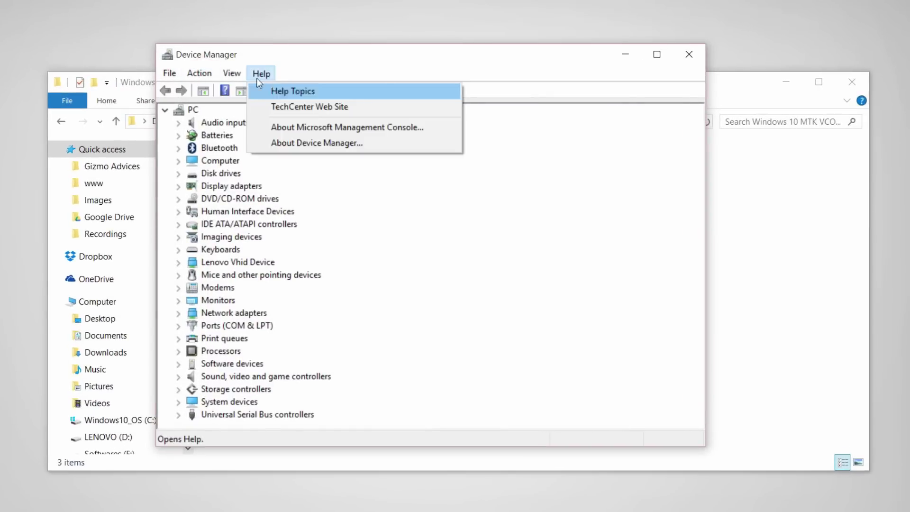
pyautogui.click(191, 72)
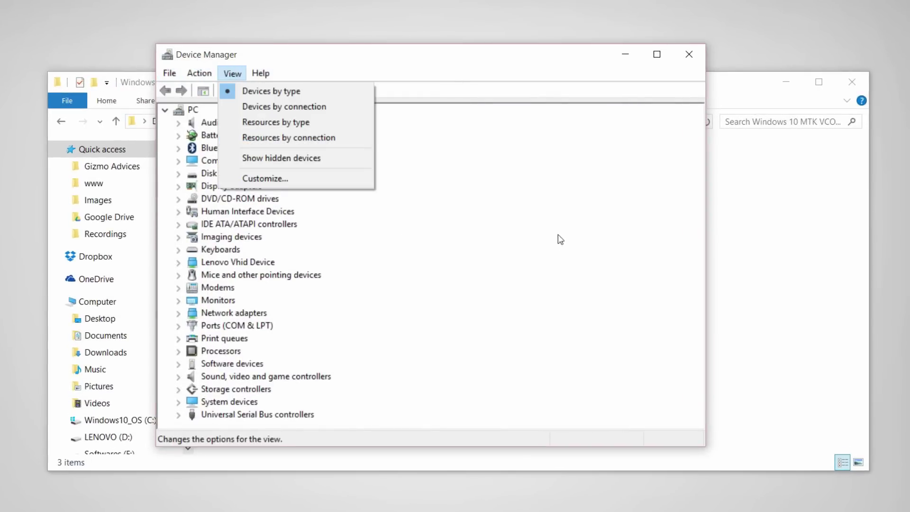
pyautogui.click(559, 219)
pyautogui.click(260, 73)
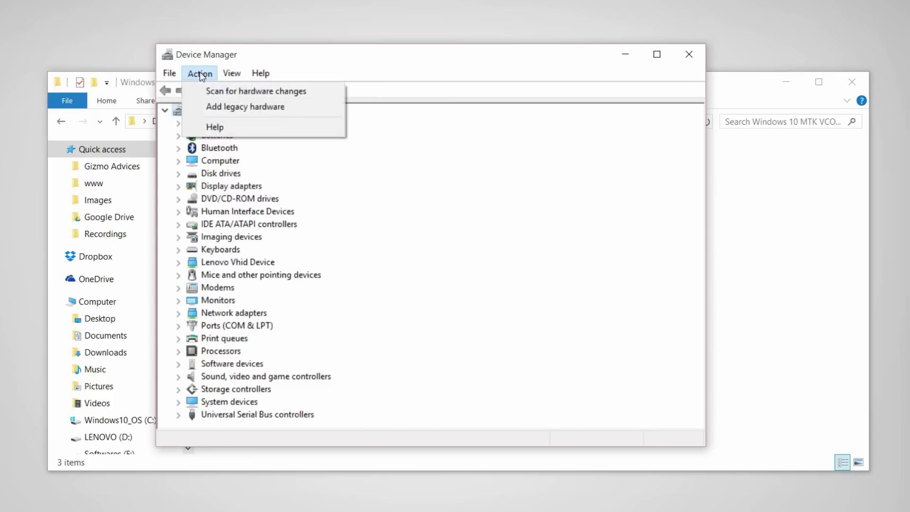
pyautogui.click(214, 108)
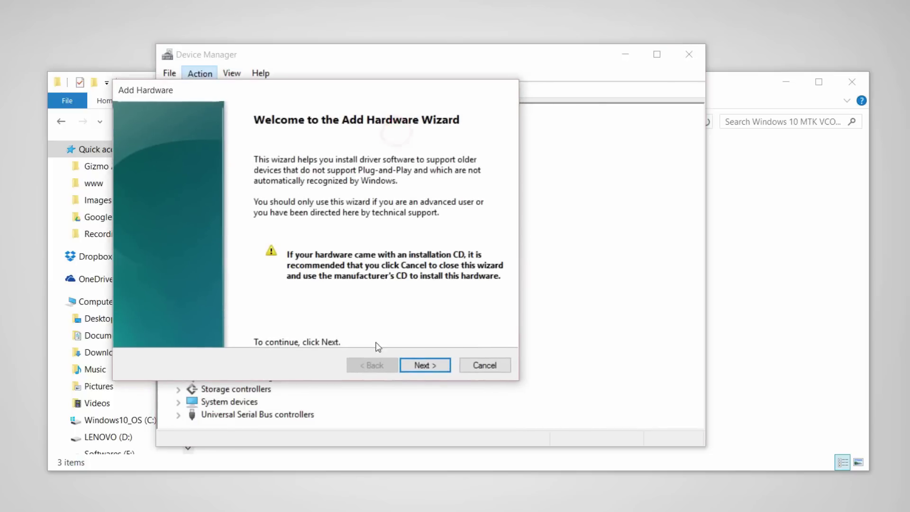
# Advance the wizard to manual hardware selection and choose Have Disk
pyautogui.click(435, 365)
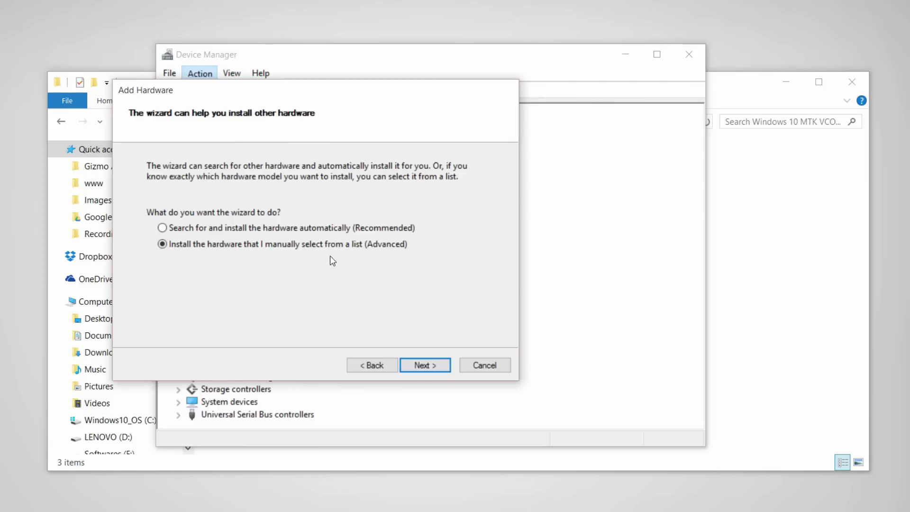
pyautogui.click(427, 366)
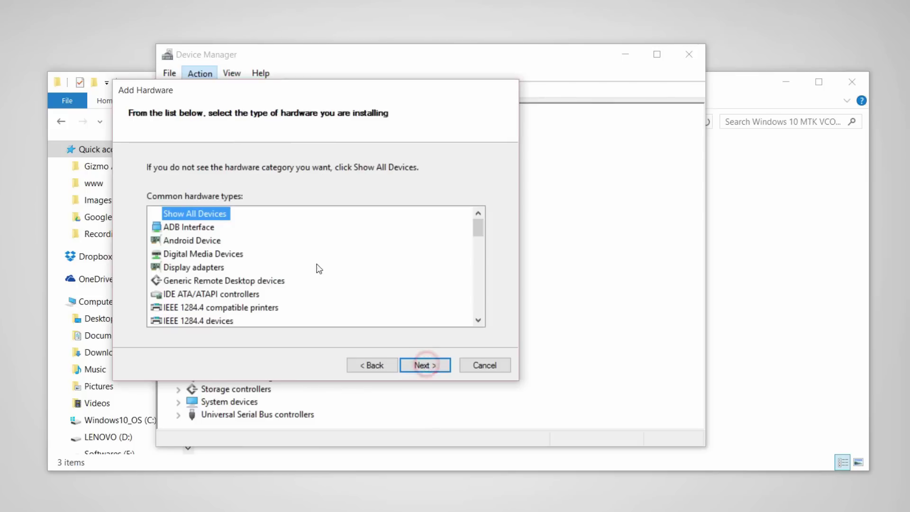
pyautogui.click(423, 364)
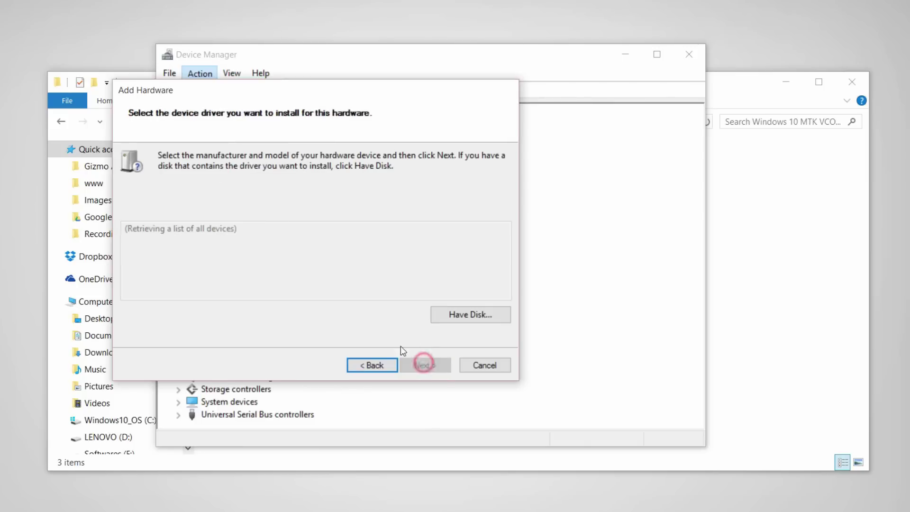
pyautogui.click(474, 315)
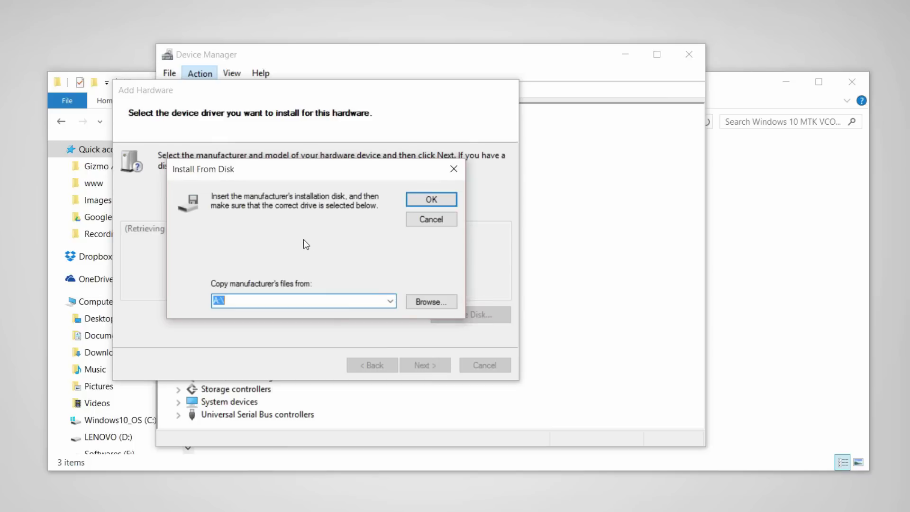
# Load the Windows 10 x64 MTK USB Drivers.inf from DZ09\Drivers and select MediaTek DA USB VCOM Port
pyautogui.click(431, 304)
pyautogui.click(156, 208)
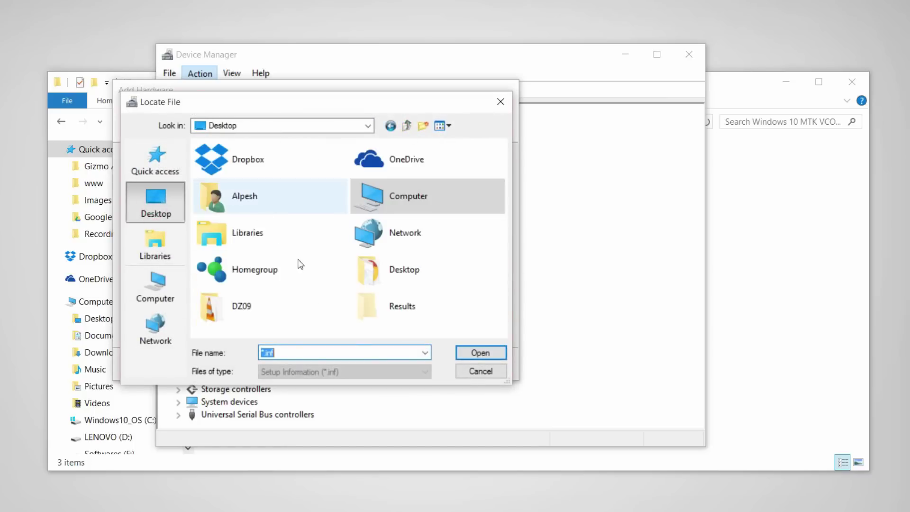
pyautogui.doubleClick(230, 306)
pyautogui.click(231, 162)
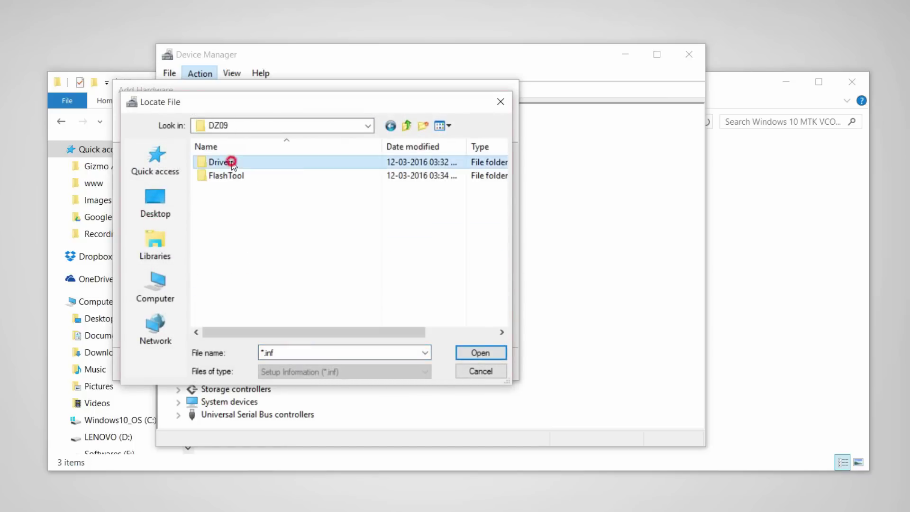
pyautogui.doubleClick(232, 163)
pyautogui.doubleClick(264, 189)
pyautogui.click(311, 163)
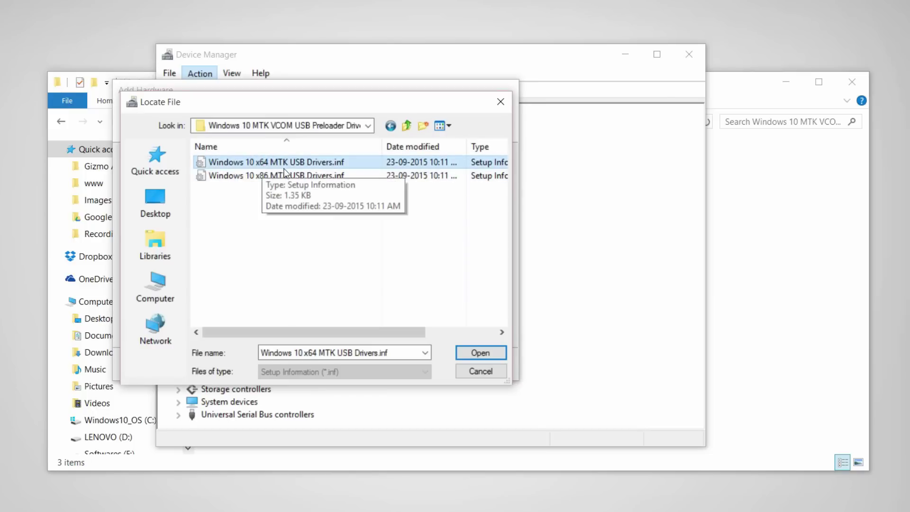
pyautogui.click(480, 353)
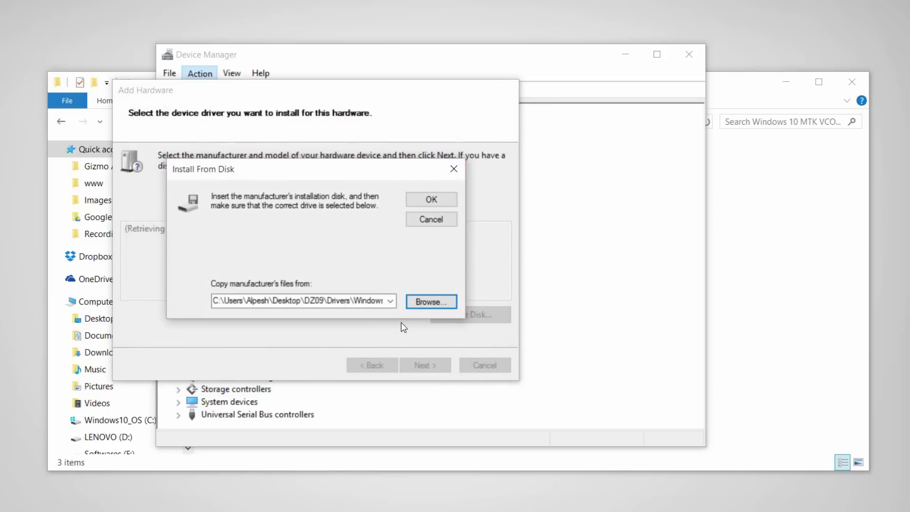
pyautogui.click(433, 200)
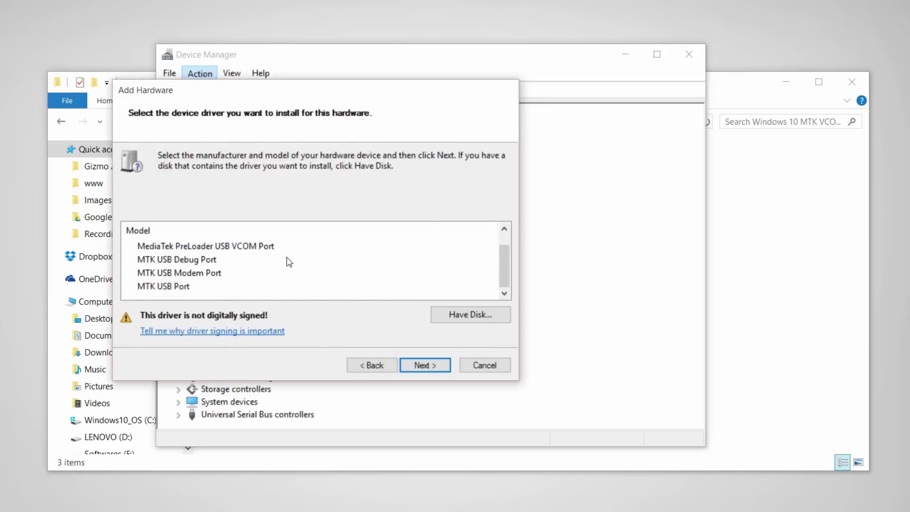
pyautogui.click(425, 365)
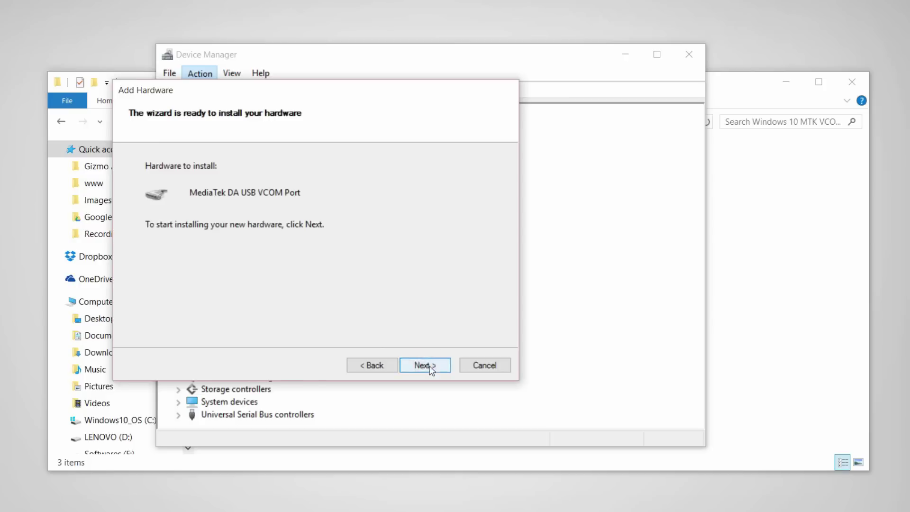
# Finish the DA VCOM Port install, then add the MediaTek PreLoader USB VCOM Port from the same .inf
pyautogui.click(426, 365)
pyautogui.click(424, 365)
pyautogui.click(200, 73)
pyautogui.click(209, 108)
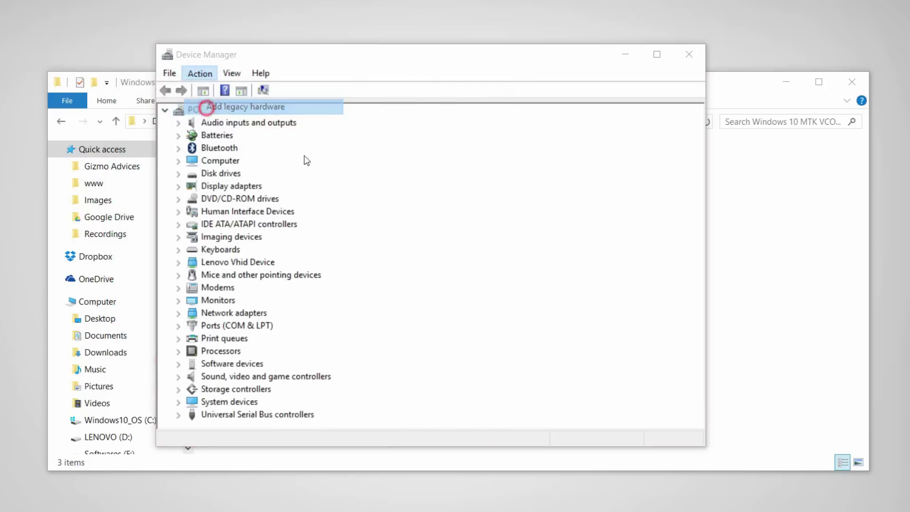
pyautogui.click(491, 401)
pyautogui.click(490, 401)
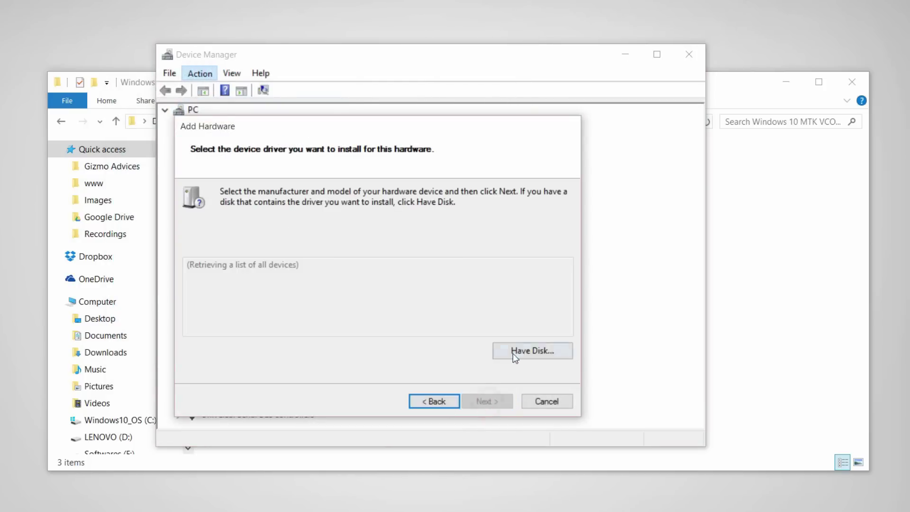
pyautogui.click(518, 352)
pyautogui.click(491, 338)
pyautogui.click(342, 198)
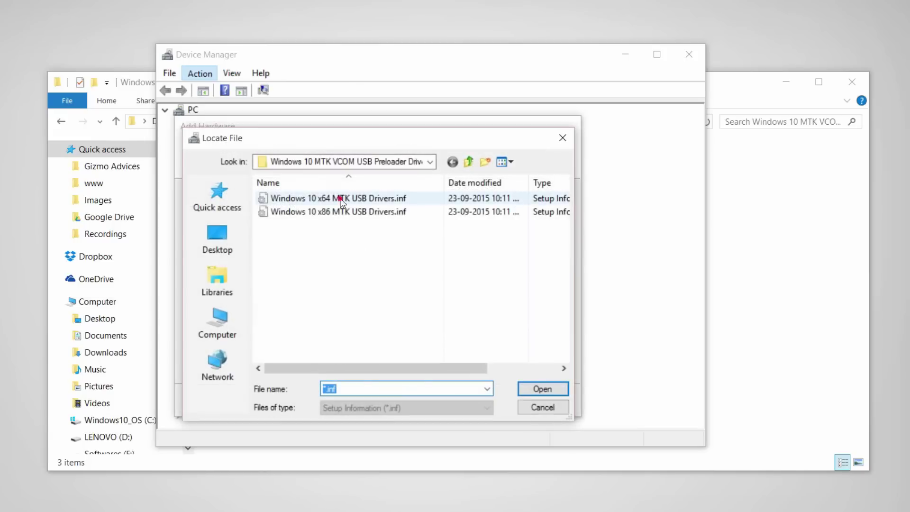
pyautogui.click(541, 386)
pyautogui.click(494, 236)
pyautogui.click(293, 297)
pyautogui.click(493, 402)
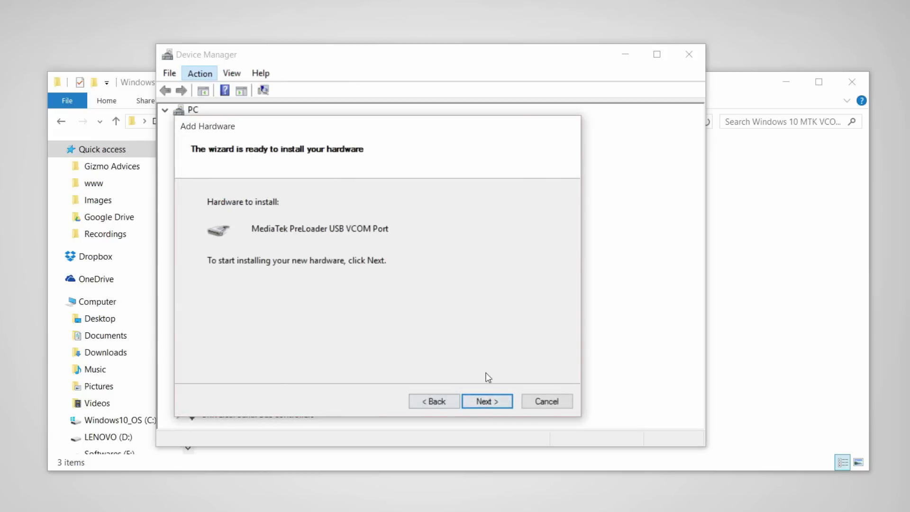
pyautogui.click(491, 402)
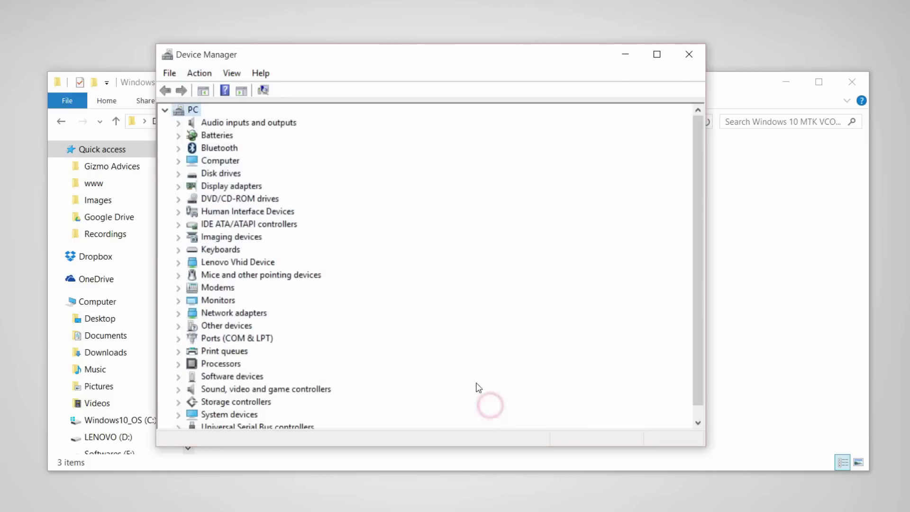
# Add another legacy MTK port driver from the Windows 10 x64 MTK USB Drivers.inf
pyautogui.click(200, 73)
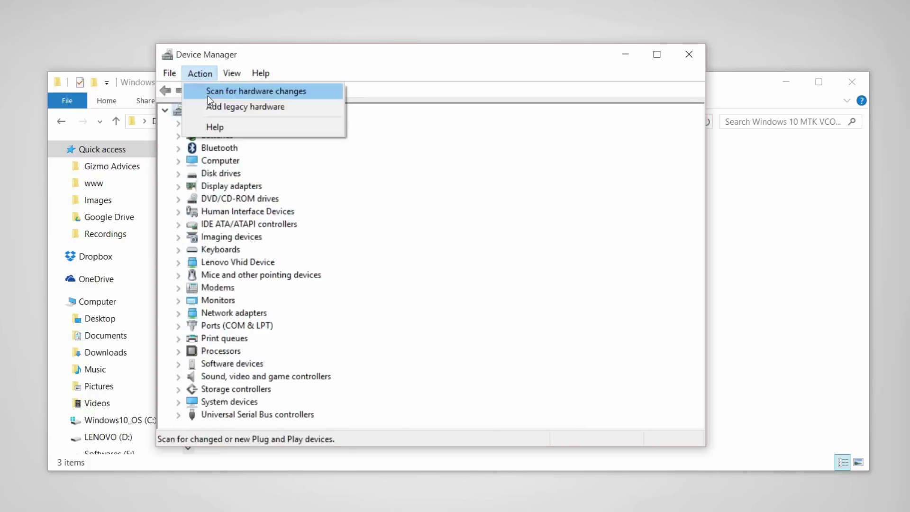
pyautogui.click(243, 106)
pyautogui.click(483, 402)
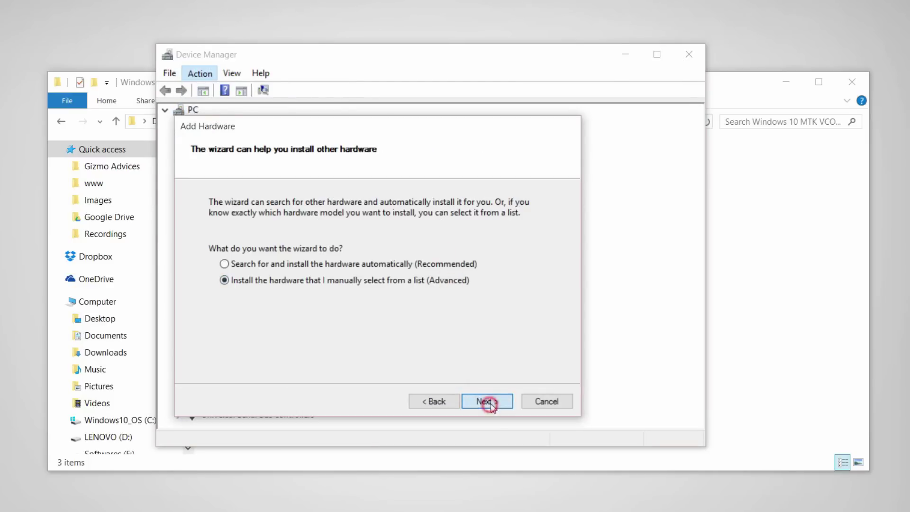
pyautogui.click(488, 402)
pyautogui.click(487, 402)
pyautogui.click(533, 351)
pyautogui.click(493, 339)
pyautogui.click(341, 197)
pyautogui.click(539, 386)
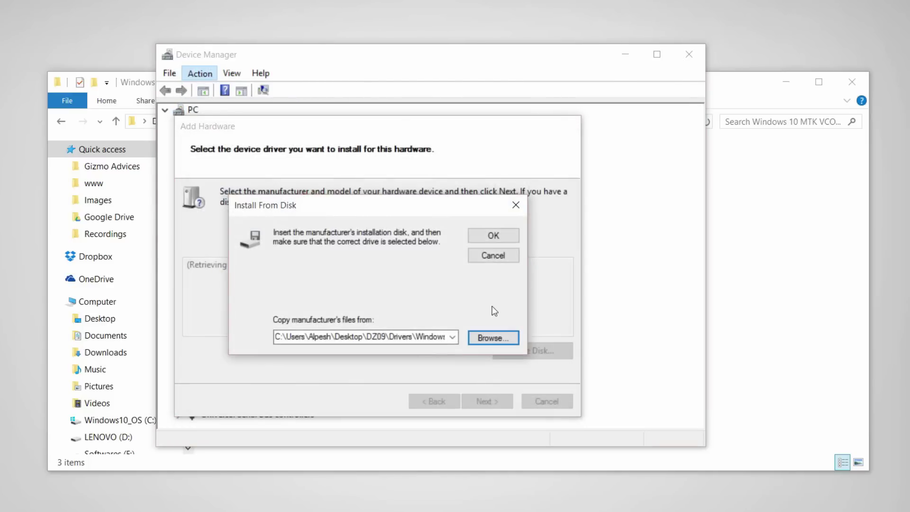
pyautogui.click(493, 235)
pyautogui.click(488, 402)
pyautogui.click(487, 401)
# Install the MTK USB Modem Port driver as legacy hardware from the MTK .inf
pyautogui.click(207, 73)
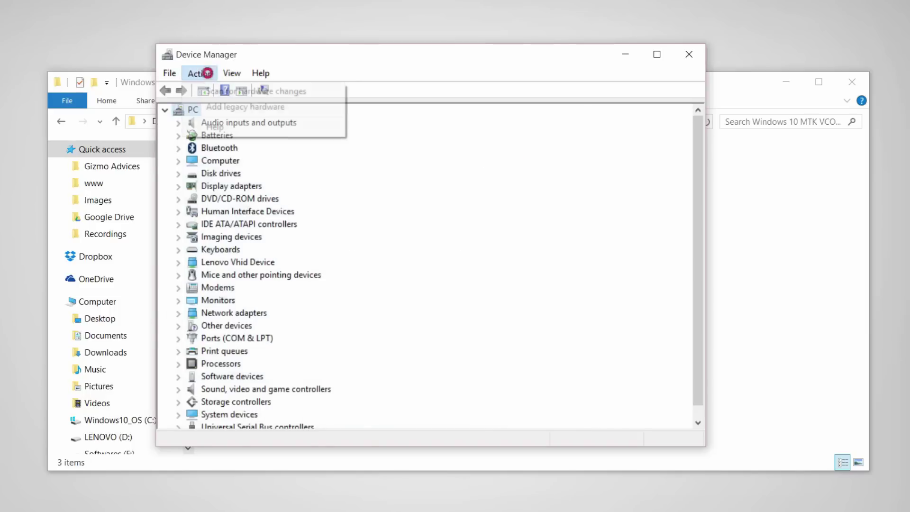
pyautogui.click(244, 106)
pyautogui.click(488, 402)
pyautogui.click(432, 282)
pyautogui.click(488, 402)
pyautogui.click(487, 401)
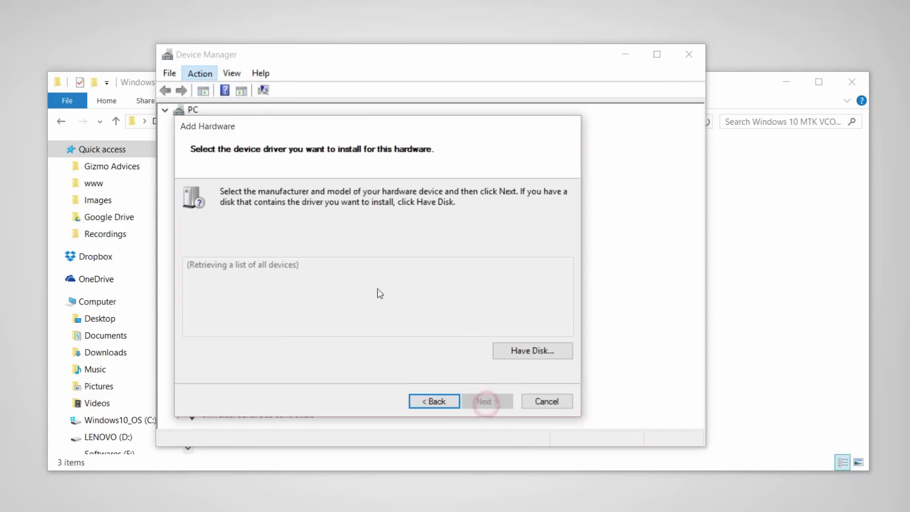
pyautogui.click(533, 351)
pyautogui.click(494, 338)
pyautogui.click(342, 197)
pyautogui.click(539, 386)
pyautogui.click(493, 236)
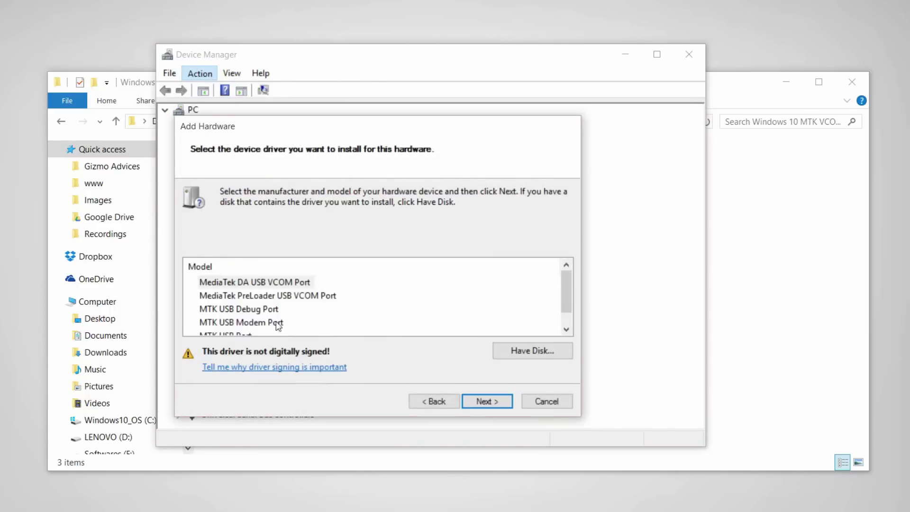
pyautogui.click(277, 323)
pyautogui.click(488, 402)
pyautogui.click(488, 402)
# Install the MTK USB Port driver as legacy hardware from the same .inf
pyautogui.click(487, 402)
pyautogui.click(200, 73)
pyautogui.click(209, 106)
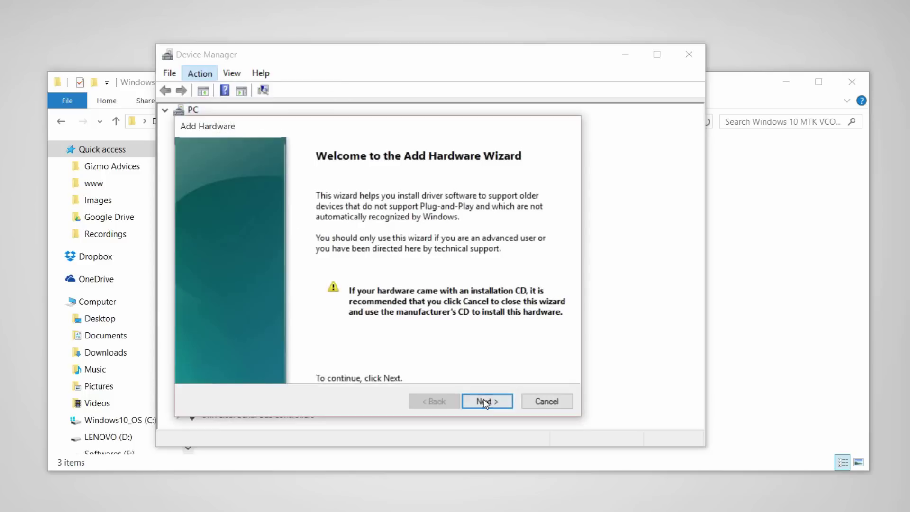
pyautogui.click(485, 402)
pyautogui.click(427, 283)
pyautogui.click(487, 402)
pyautogui.click(487, 402)
pyautogui.click(525, 351)
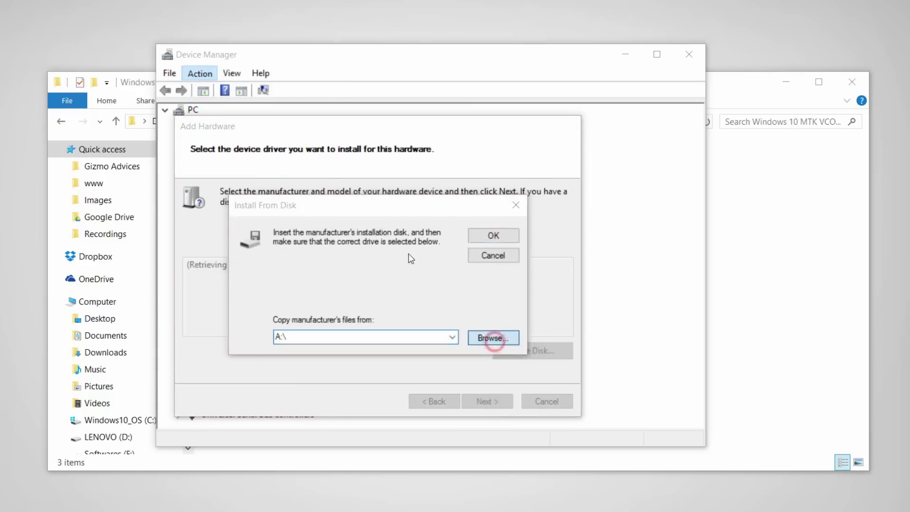
pyautogui.click(494, 338)
pyautogui.click(494, 235)
pyautogui.scroll(-1, 562, 296)
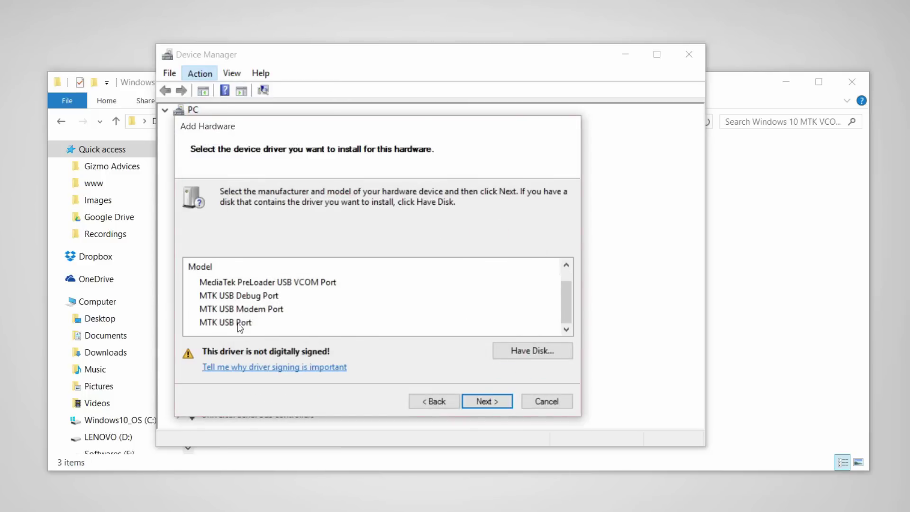
pyautogui.click(494, 403)
pyautogui.click(488, 402)
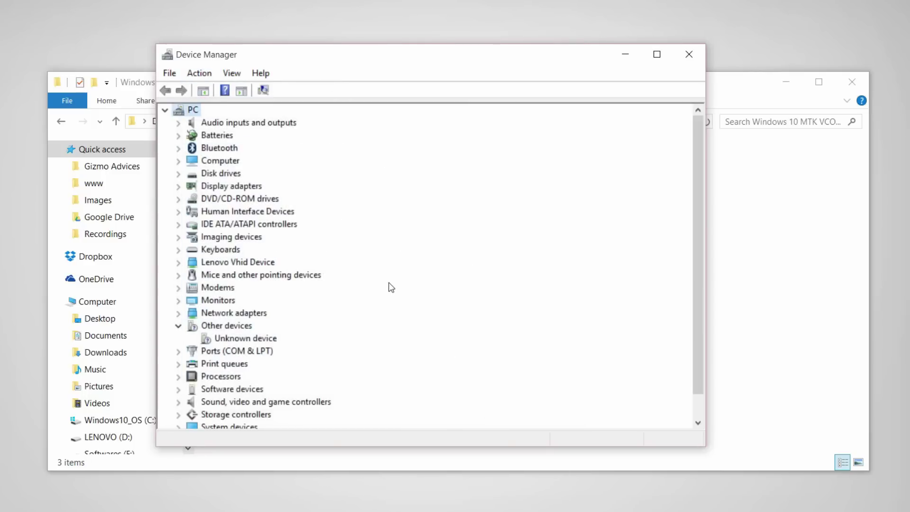
# Close Device Manager and return to the Drivers folder in File Explorer
pyautogui.scroll(-1, 392, 288)
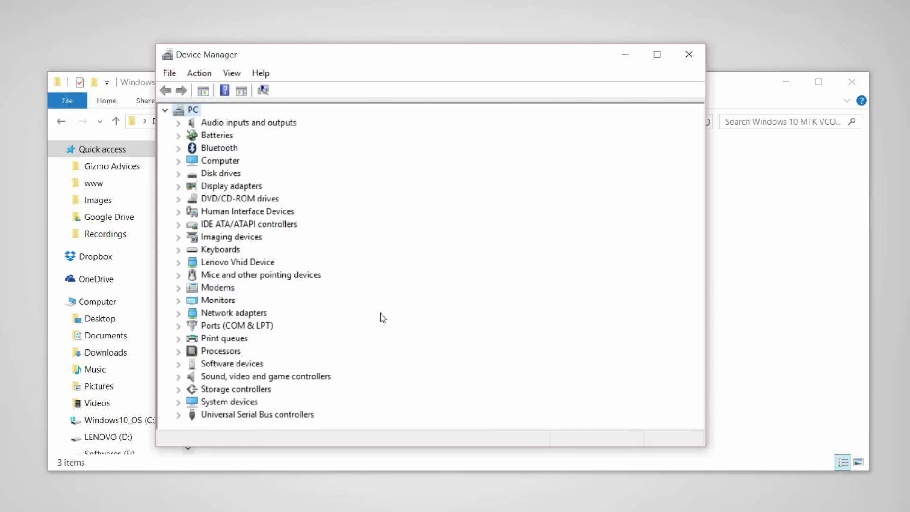
pyautogui.click(694, 55)
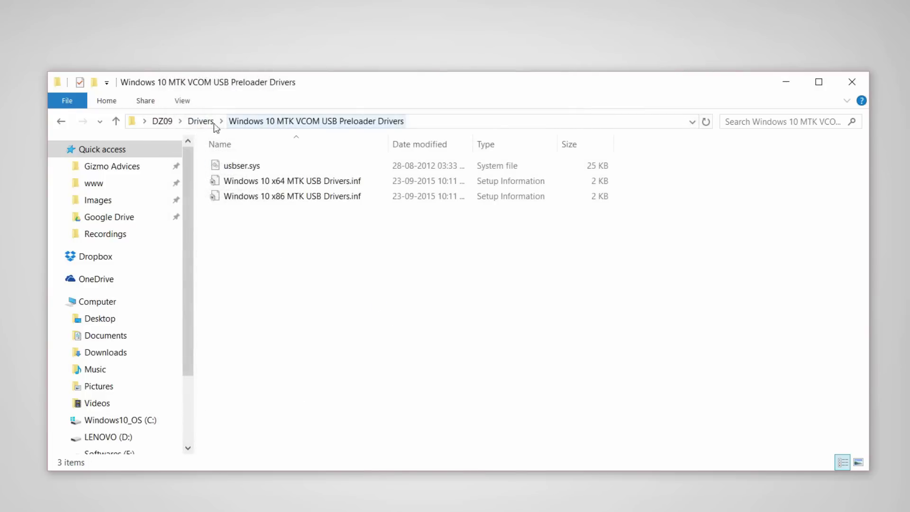
pyautogui.click(201, 121)
# Launch Flash_tool.exe from DZ09\FlashTool as administrator
pyautogui.click(162, 121)
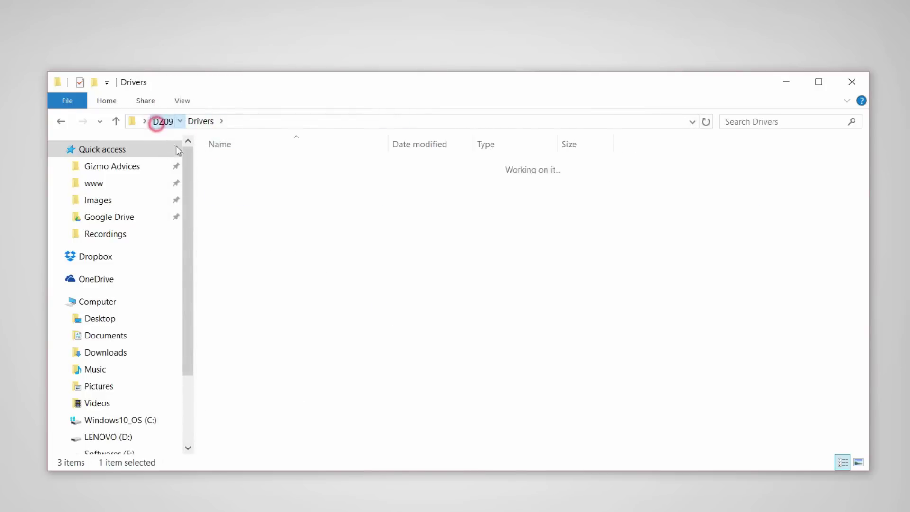
pyautogui.doubleClick(229, 204)
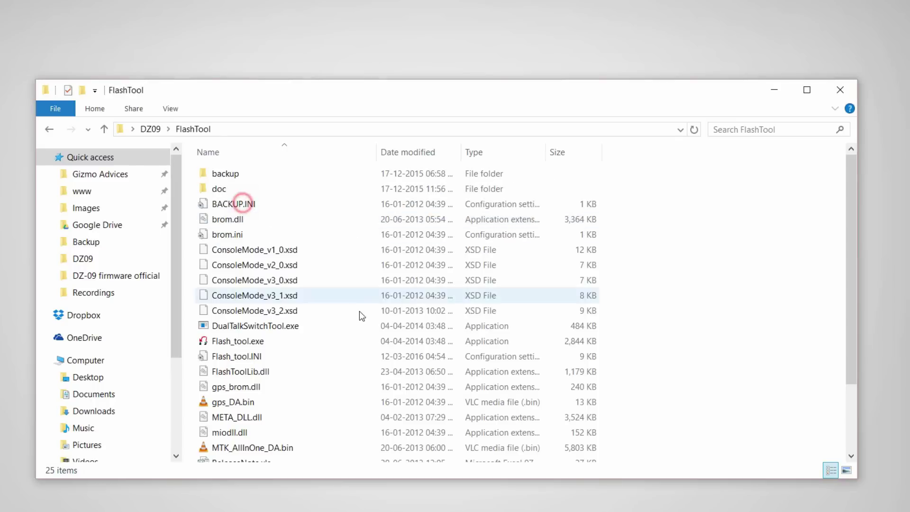
pyautogui.click(269, 342)
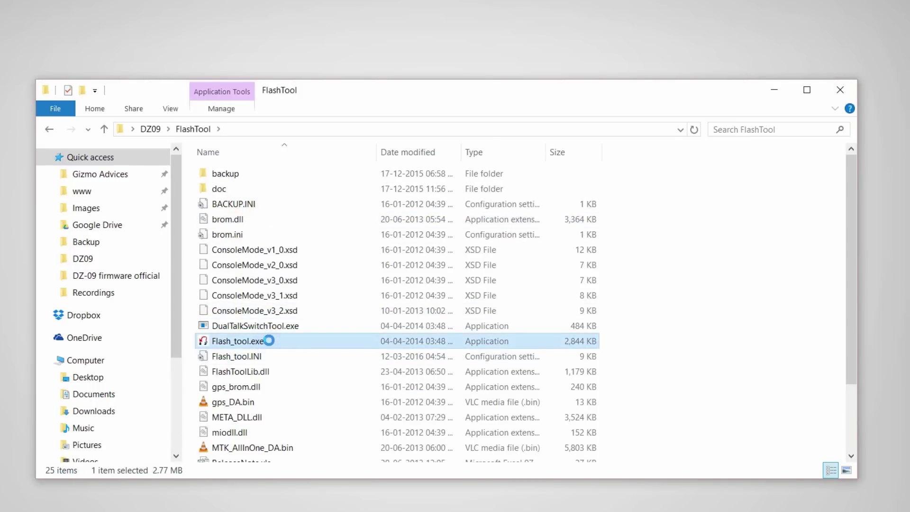
pyautogui.rightClick(269, 340)
pyautogui.click(325, 61)
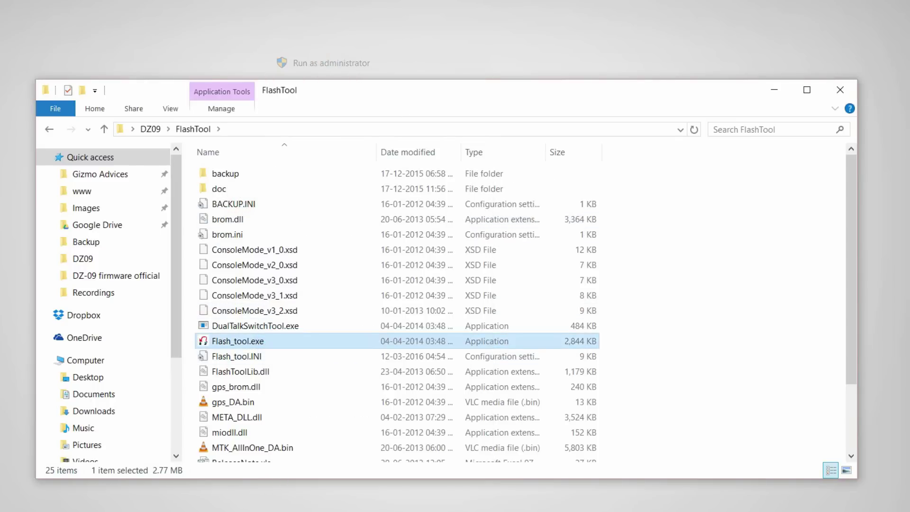
# Load MTK_AllInOne_DA.bin as the download agent
pyautogui.click(416, 307)
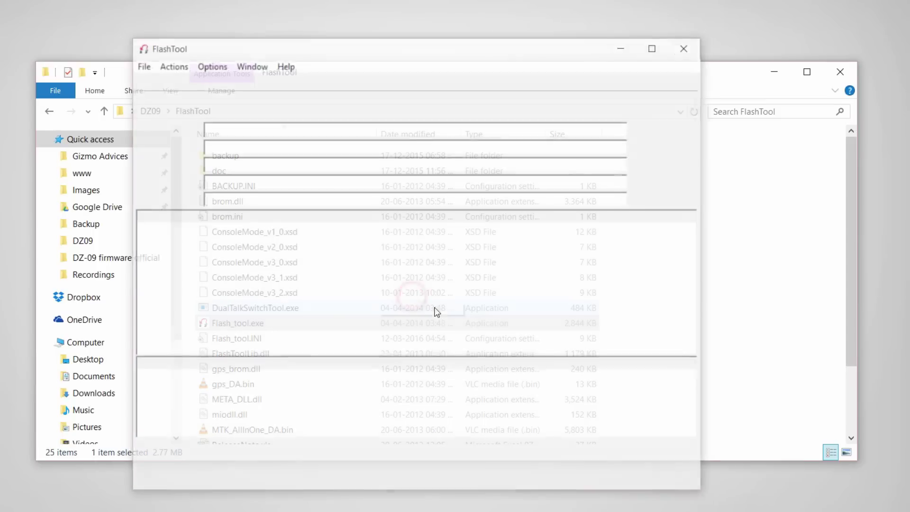
pyautogui.click(168, 105)
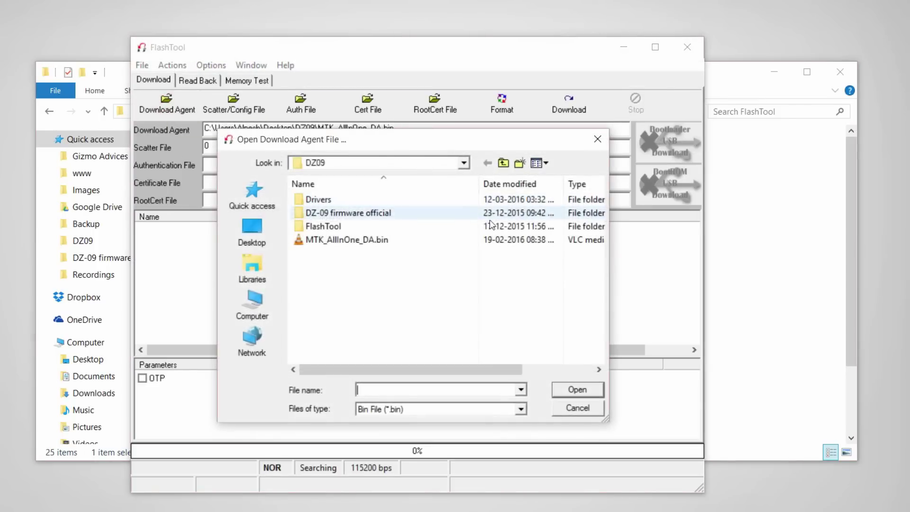
pyautogui.click(364, 242)
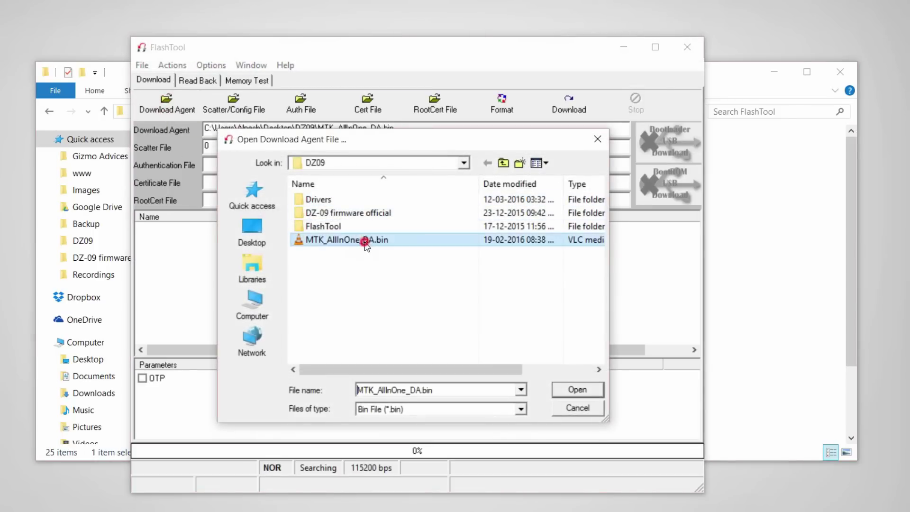
pyautogui.click(578, 390)
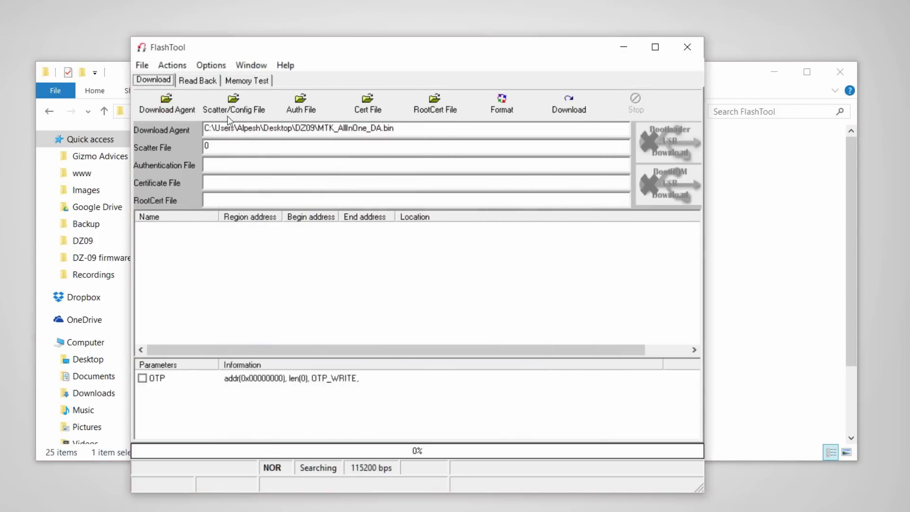
# Load GPLUS60A_6464_11B_BB.cfg from the DZ-09 firmware official folder as the scatter file, showing Read Back
pyautogui.click(223, 112)
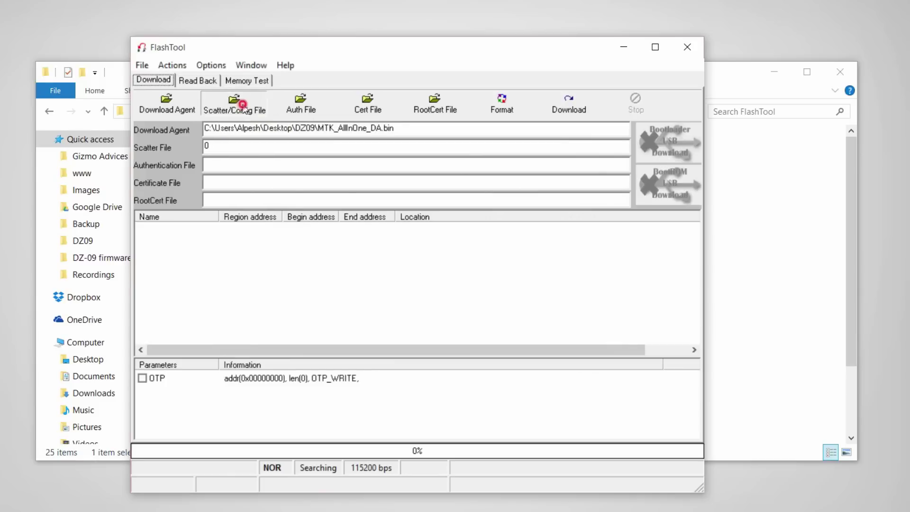
pyautogui.click(359, 215)
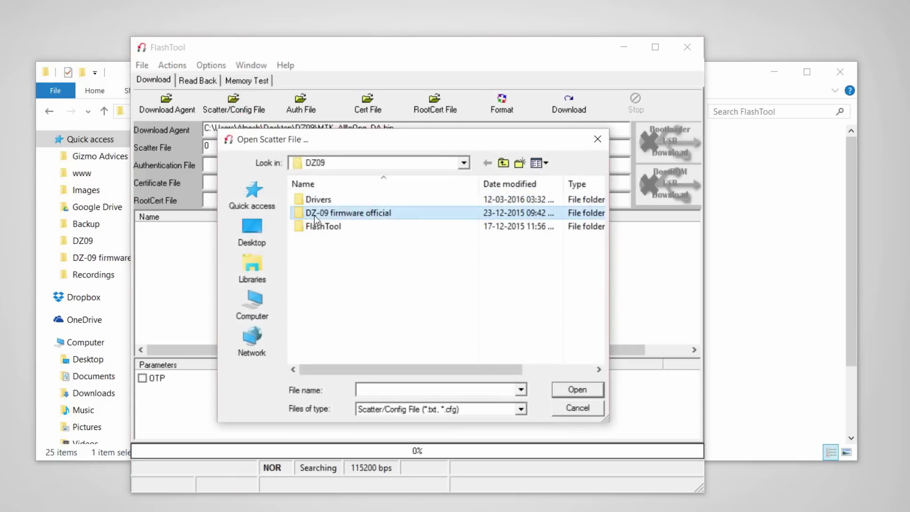
pyautogui.doubleClick(400, 216)
pyautogui.click(380, 203)
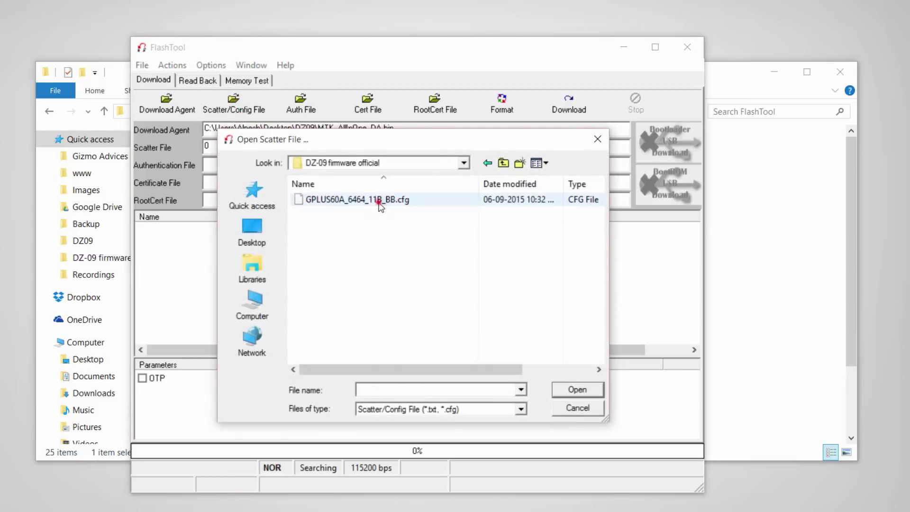
pyautogui.click(577, 389)
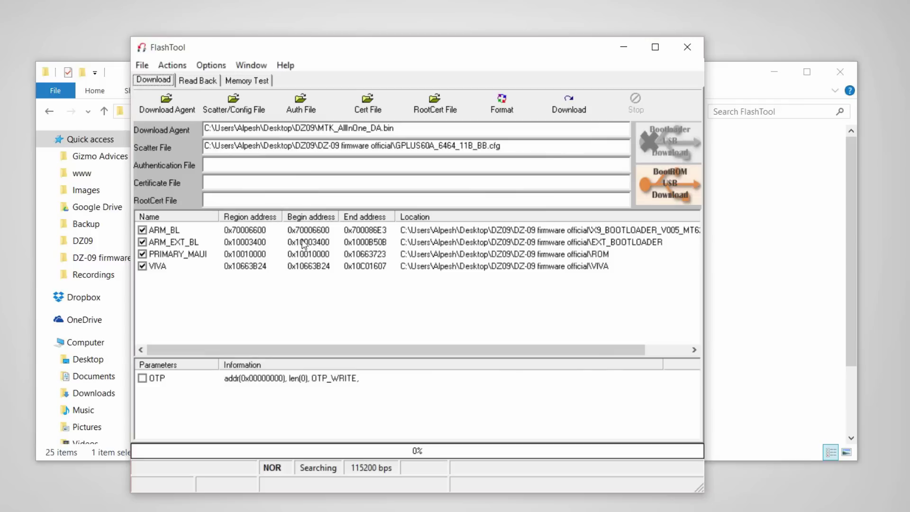
pyautogui.click(198, 80)
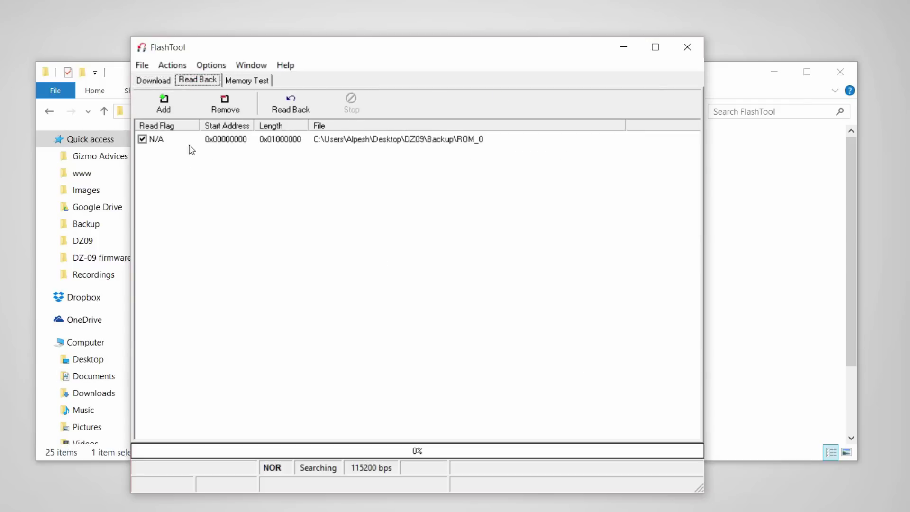
# Replace the old read-back entry, saving ROM_0 in a new DZ09\Backup folder
pyautogui.click(260, 147)
pyautogui.click(225, 103)
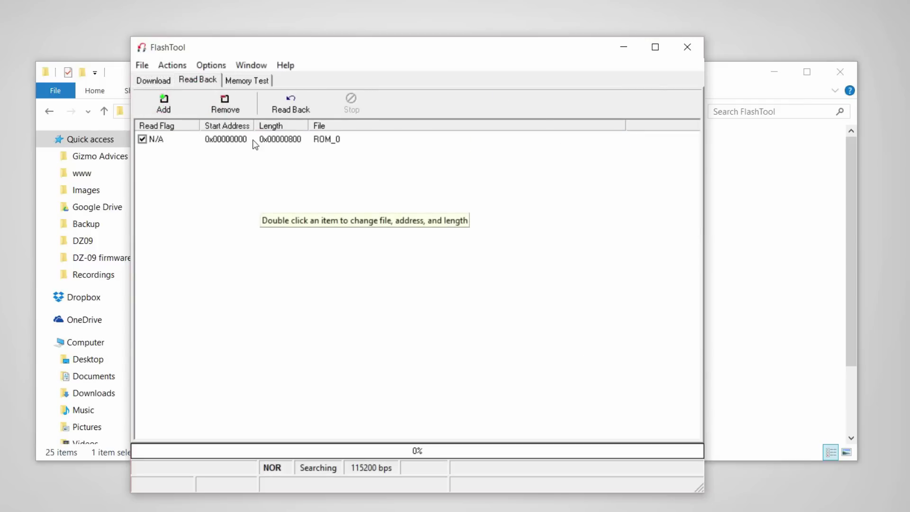
pyautogui.doubleClick(253, 139)
pyautogui.click(502, 163)
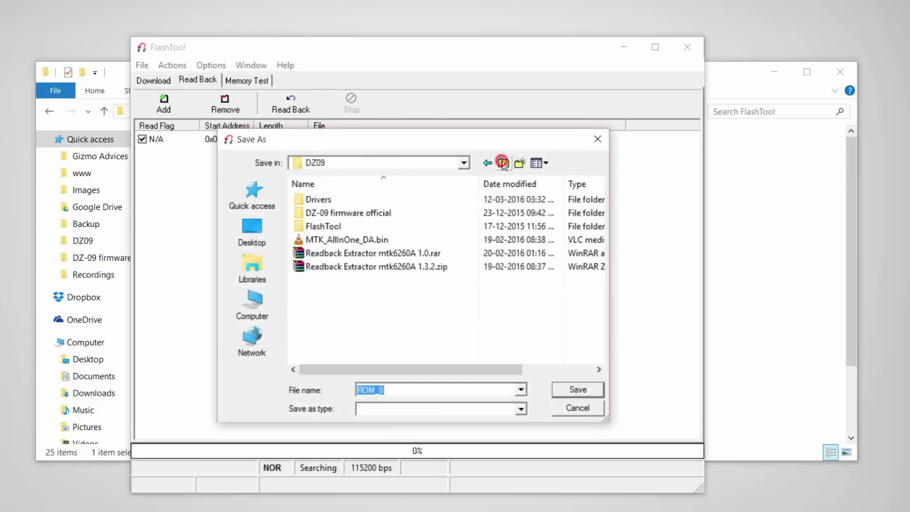
pyautogui.click(519, 164)
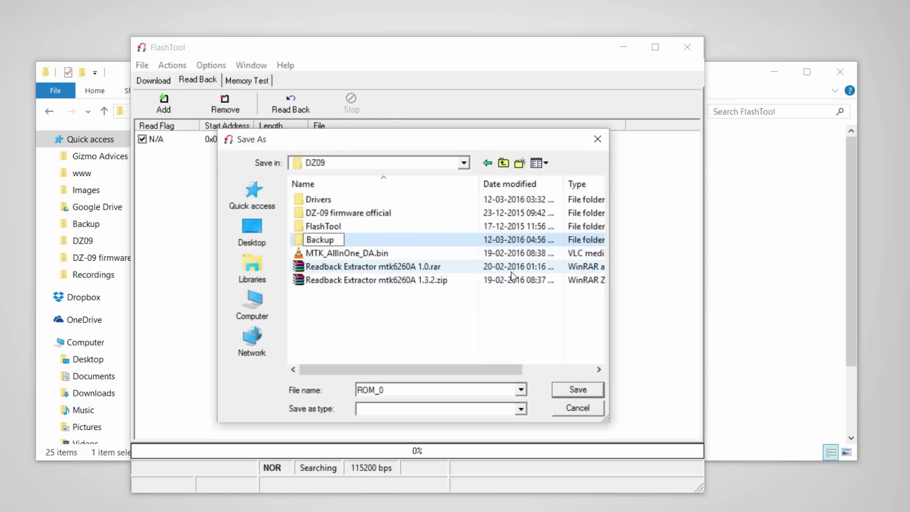
pyautogui.write('Backup')
pyautogui.press('Return')
pyautogui.press('Return')
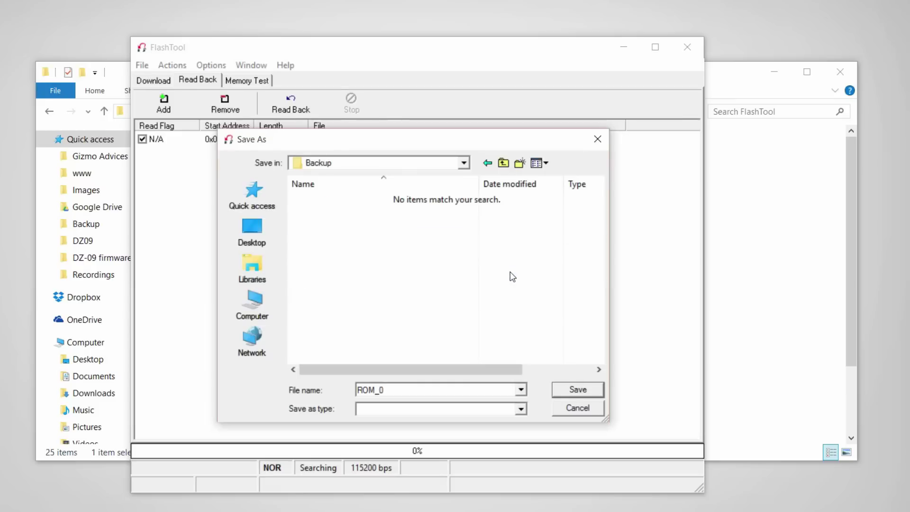
pyautogui.click(572, 388)
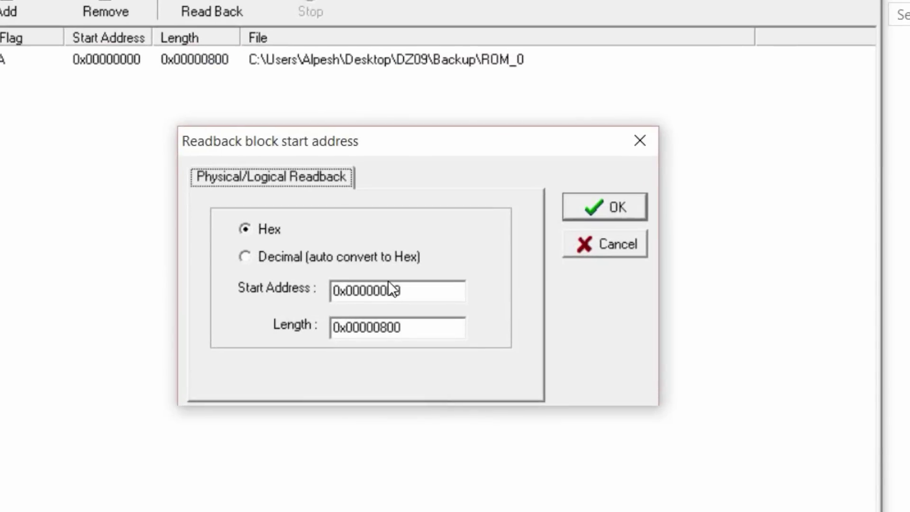
# Set the ROM_0 read-back to start at 0x00000000 with length 0x01000000
pyautogui.doubleClick(419, 287)
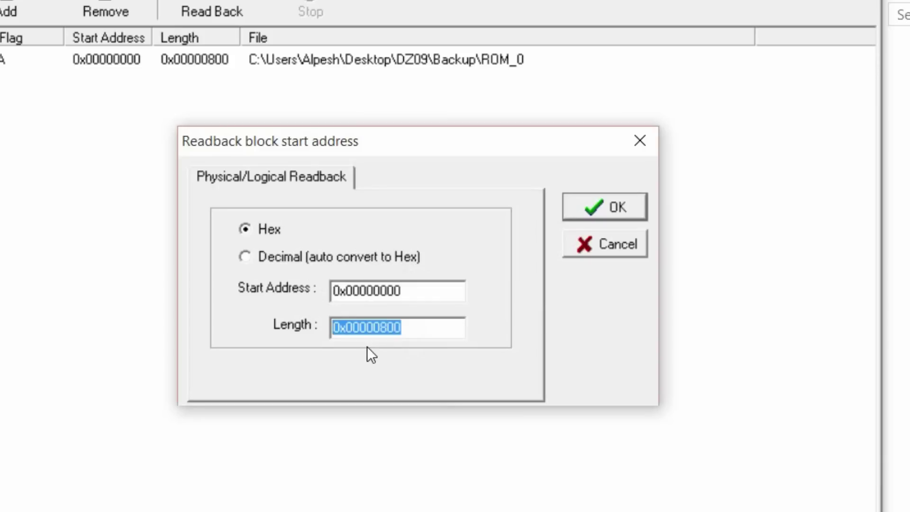
pyautogui.press('BackSpace')
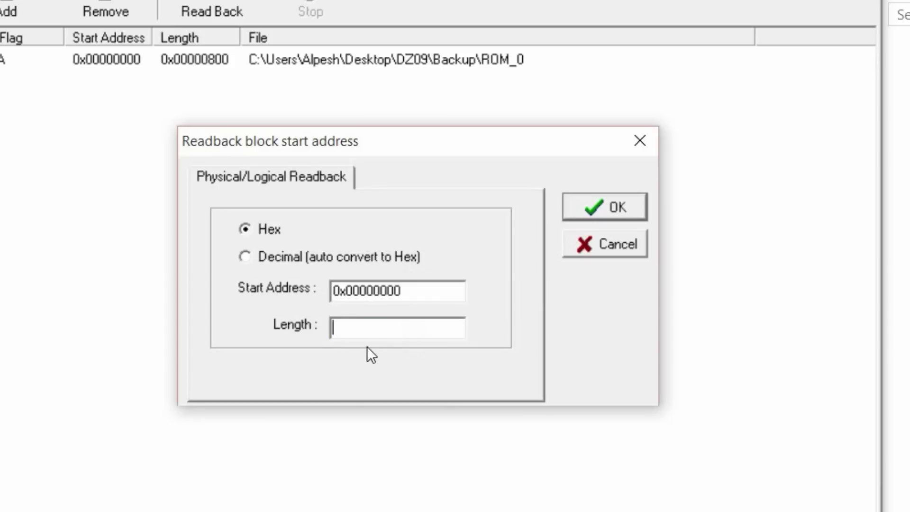
pyautogui.write('0x0100000')
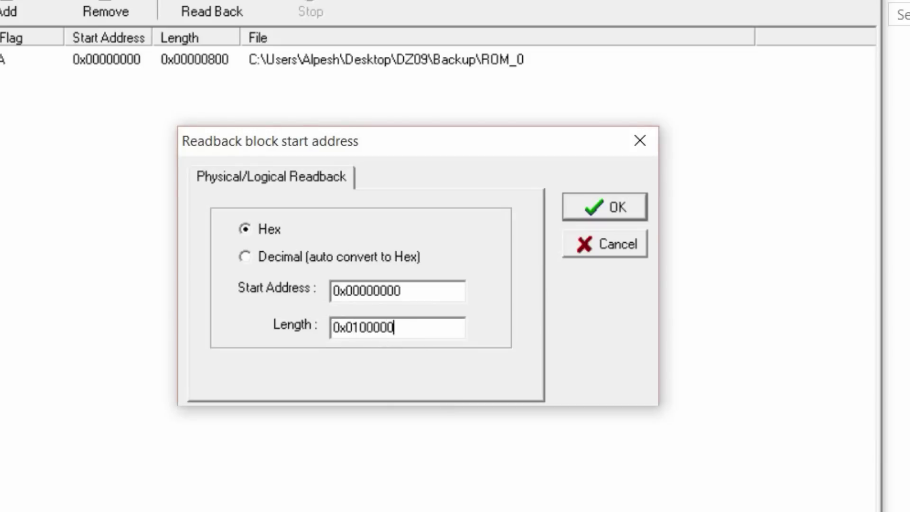
pyautogui.write('0')
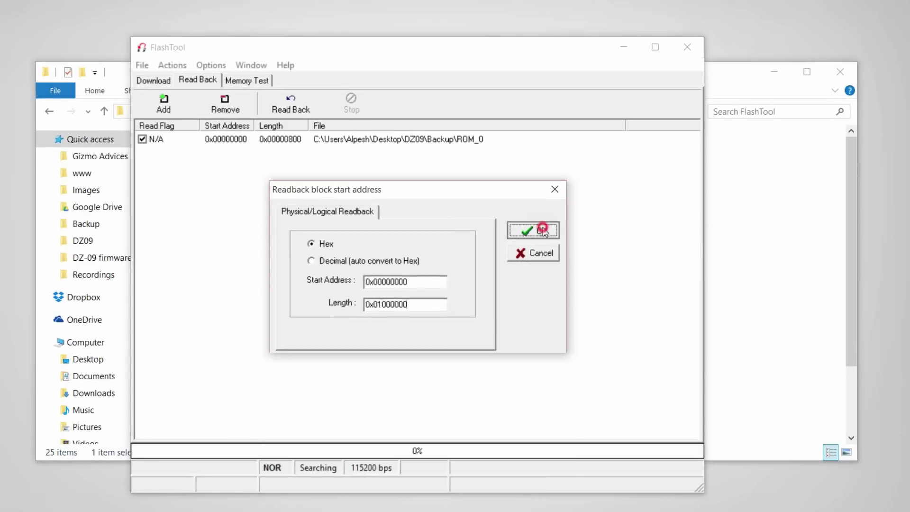
pyautogui.click(617, 207)
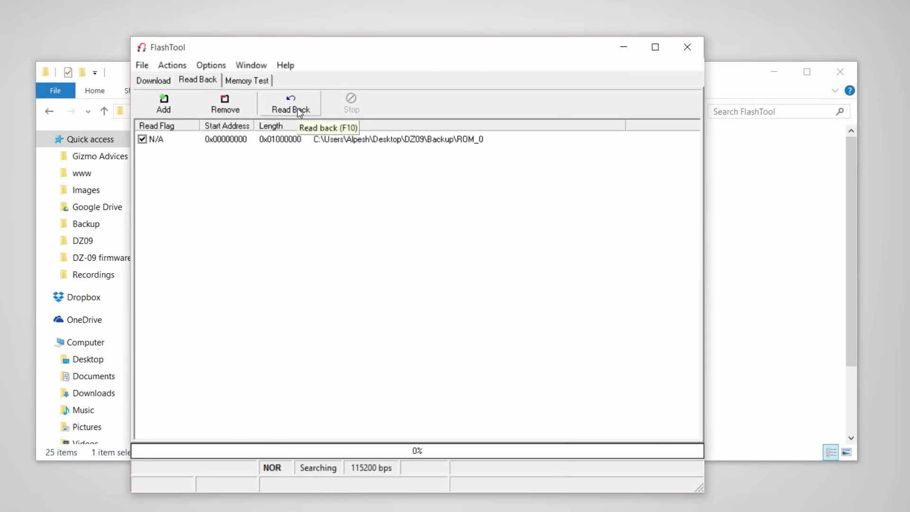
# Read back the full 16777216-byte flash into ROM_0 and dismiss the completion notice
pyautogui.click(285, 100)
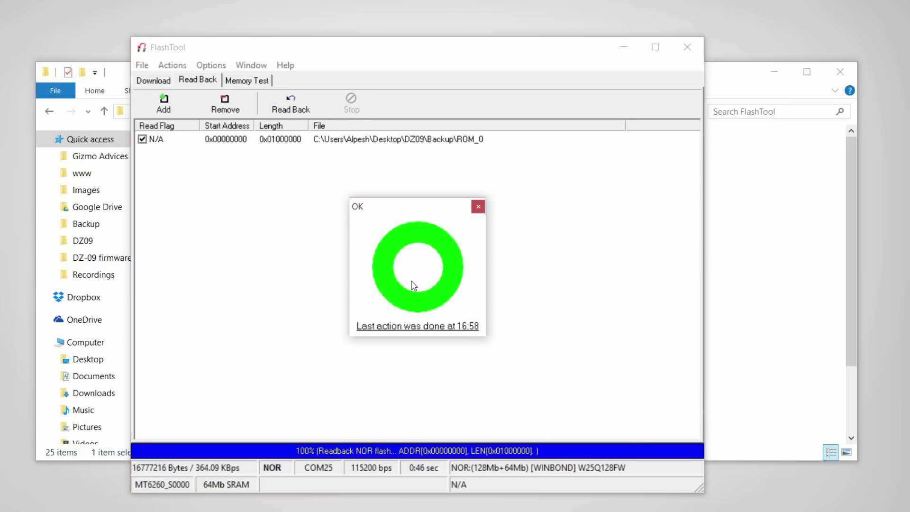
pyautogui.click(412, 283)
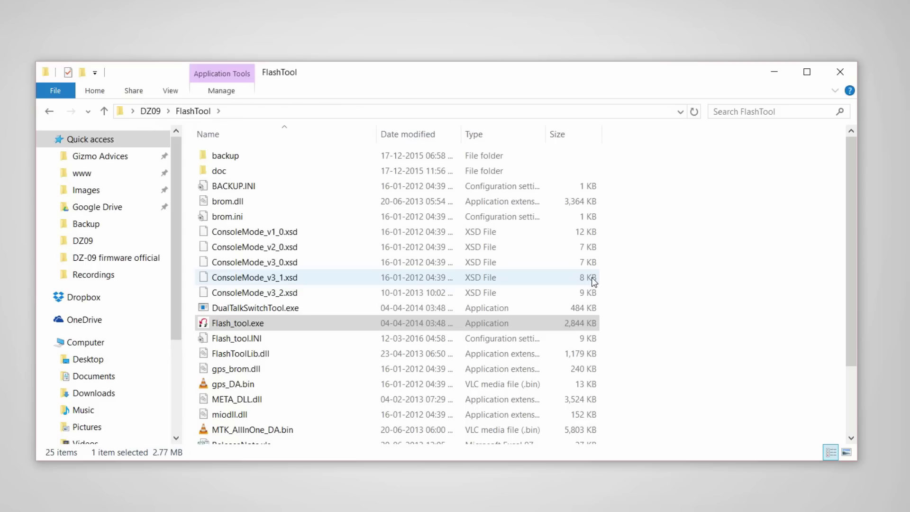
# Extract the Readback Extractor mtk6260A 1.0 .rar directly into the DZ09 folder
pyautogui.click(149, 111)
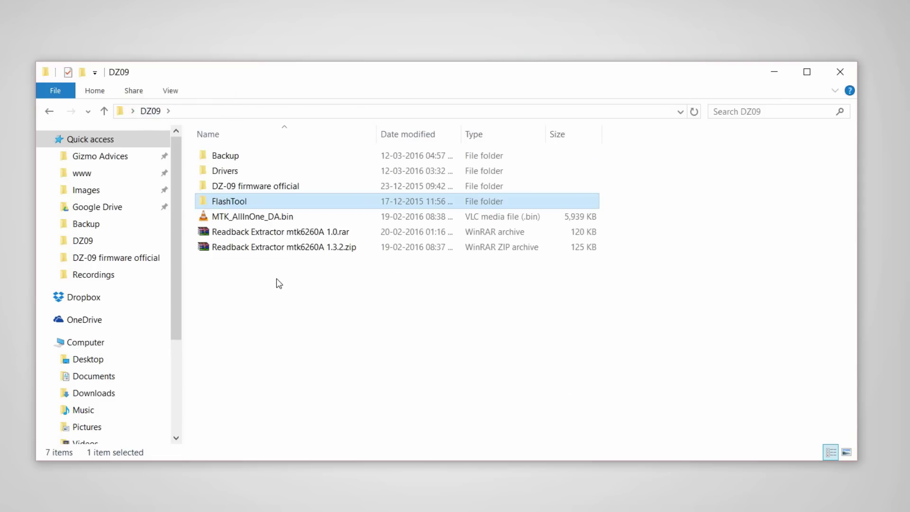
pyautogui.click(261, 293)
pyautogui.click(261, 237)
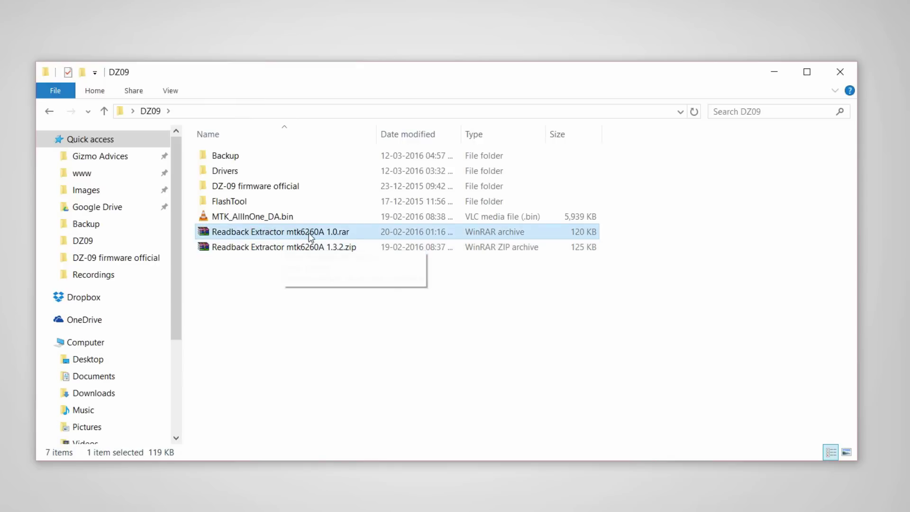
pyautogui.click(306, 278)
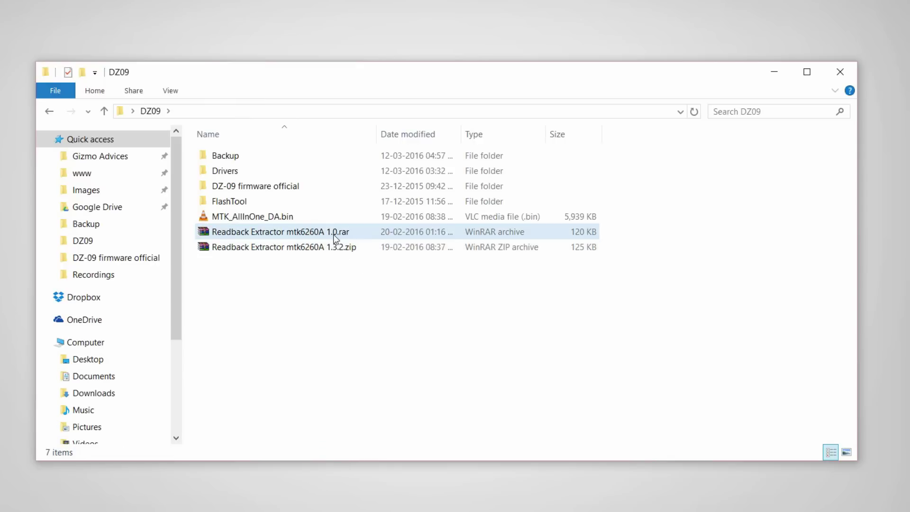
pyautogui.click(292, 252)
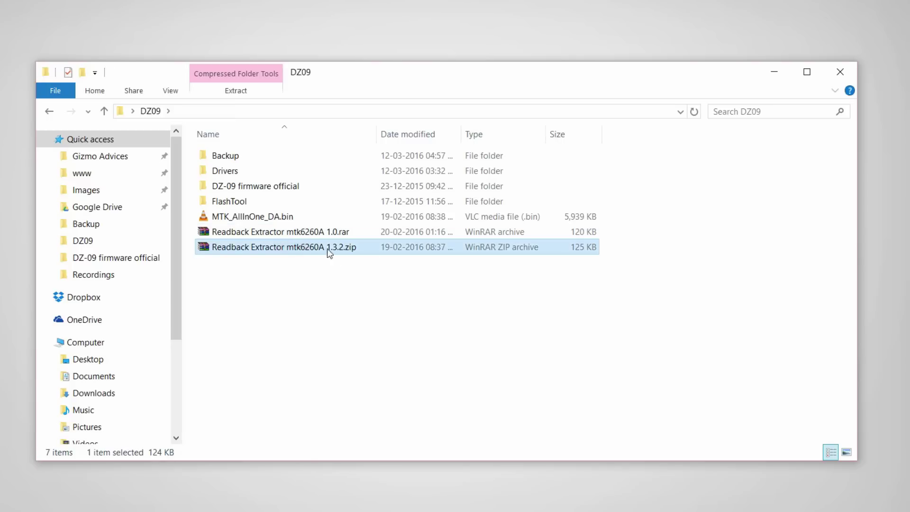
pyautogui.click(309, 235)
pyautogui.rightClick(299, 236)
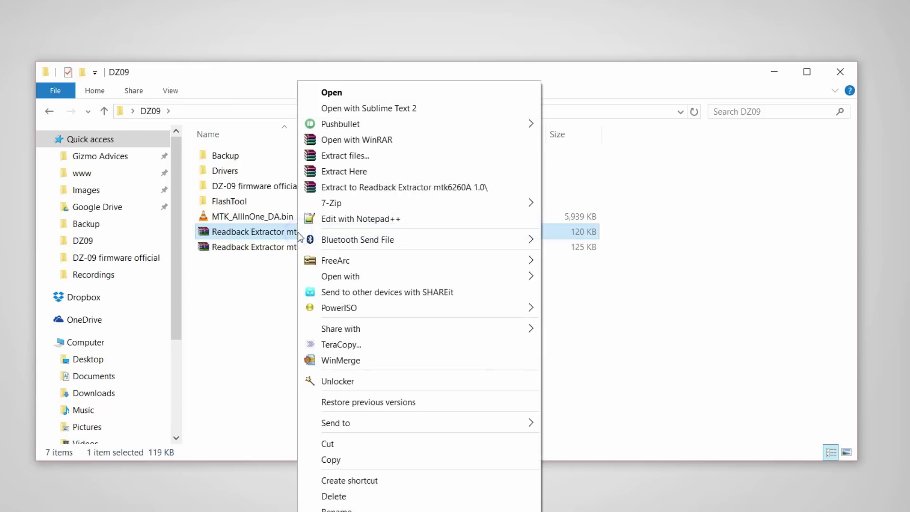
pyautogui.click(364, 174)
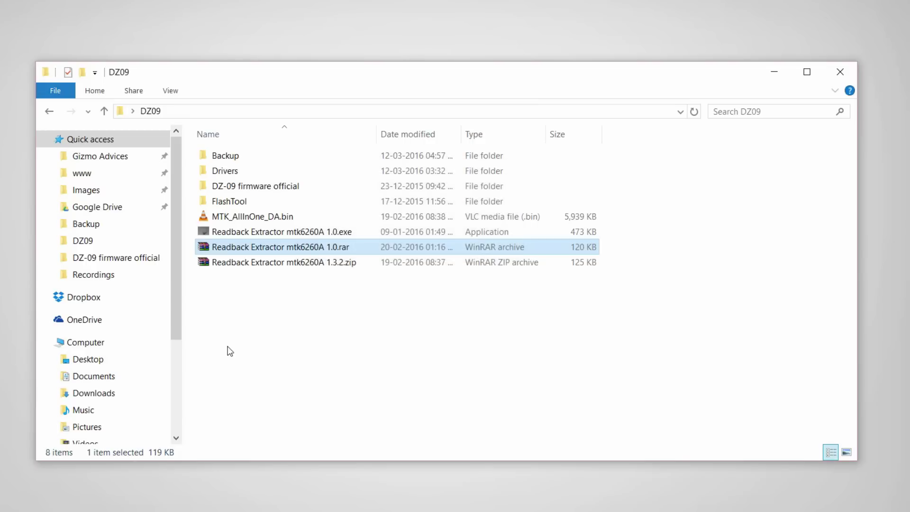
# Run the extracted Readback Extractor mtk6260A 1.0.exe as administrator
pyautogui.click(284, 298)
pyautogui.doubleClick(301, 232)
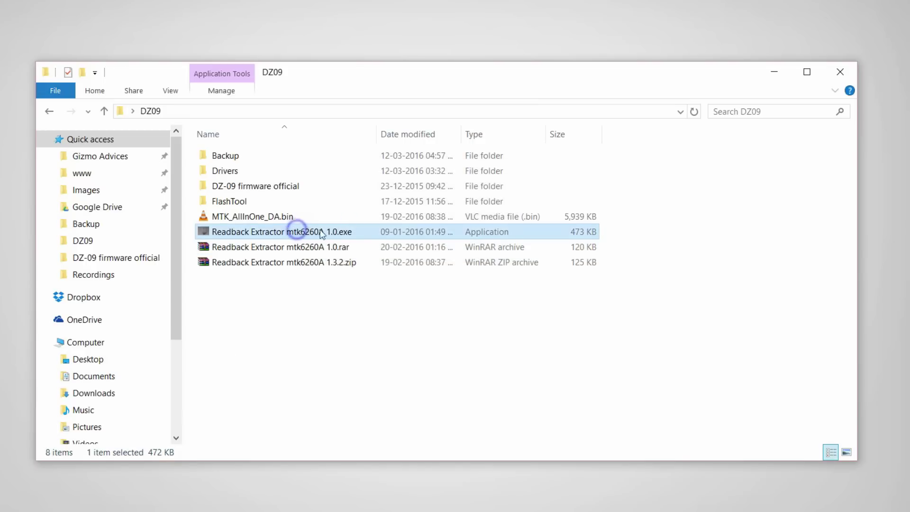
pyautogui.rightClick(301, 232)
pyautogui.click(344, 44)
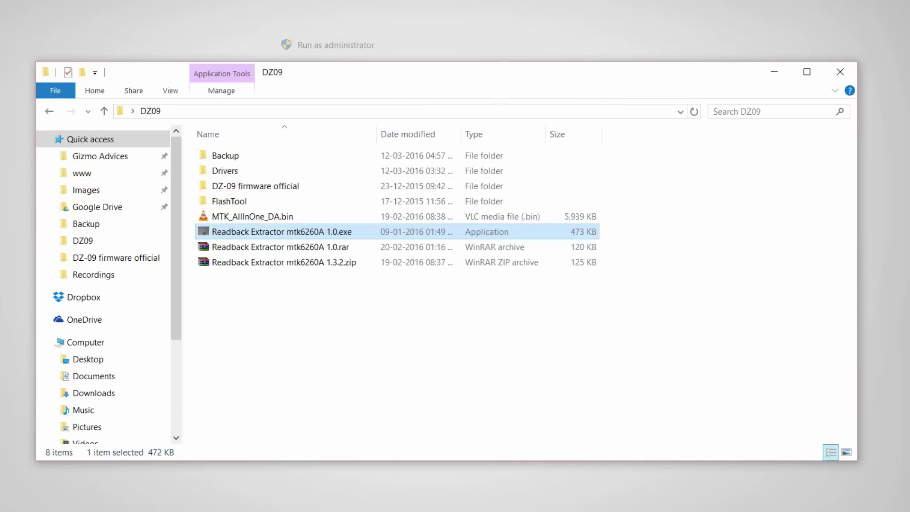
# Load the Backup\ROM_0 readback file into Readback Extractor mtk6260A
pyautogui.moveTo(456, 206); pyautogui.dragTo(380, 228)
pyautogui.click(463, 278)
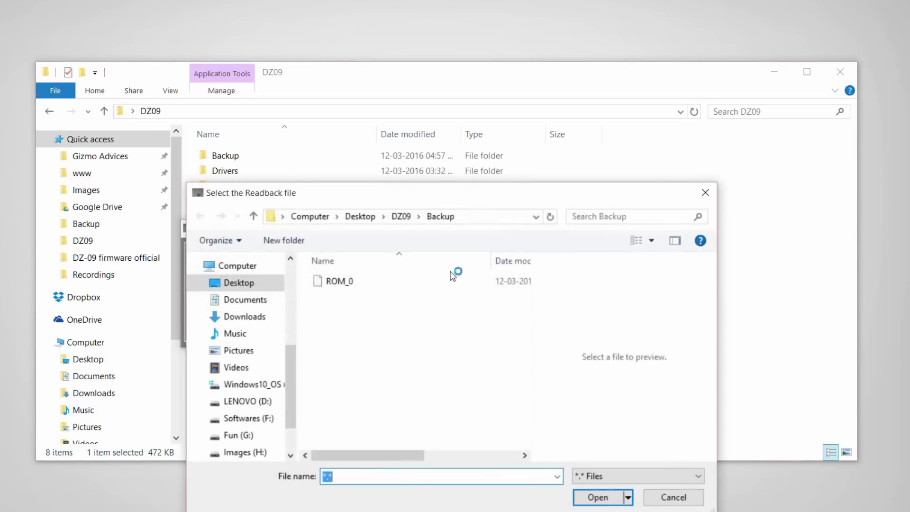
pyautogui.click(345, 280)
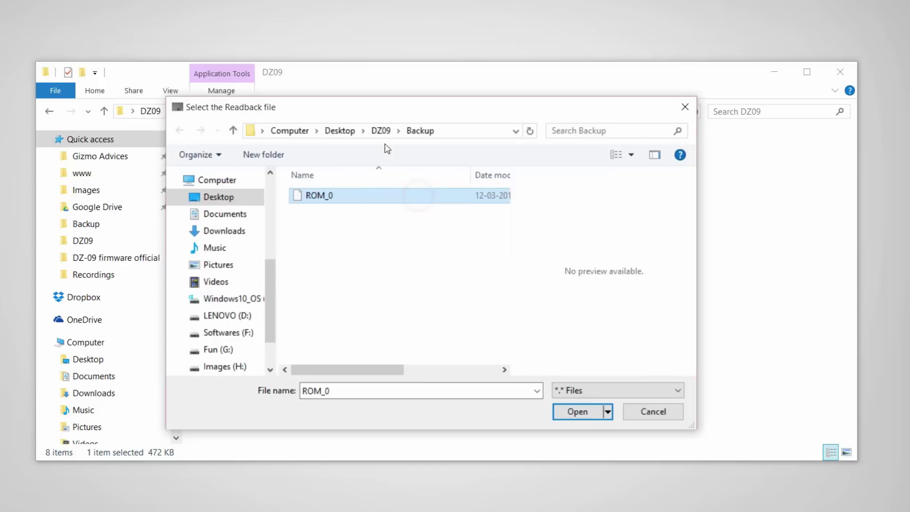
pyautogui.click(575, 412)
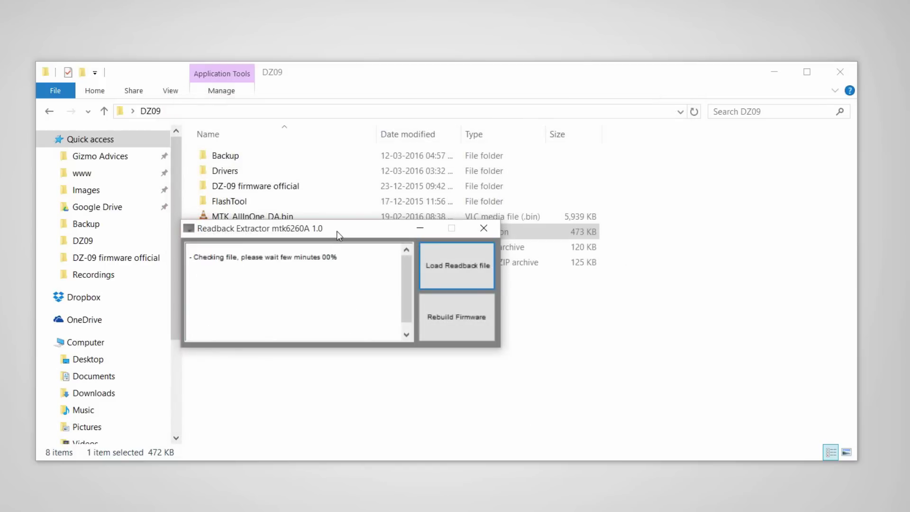
pyautogui.moveTo(339, 236); pyautogui.dragTo(428, 292)
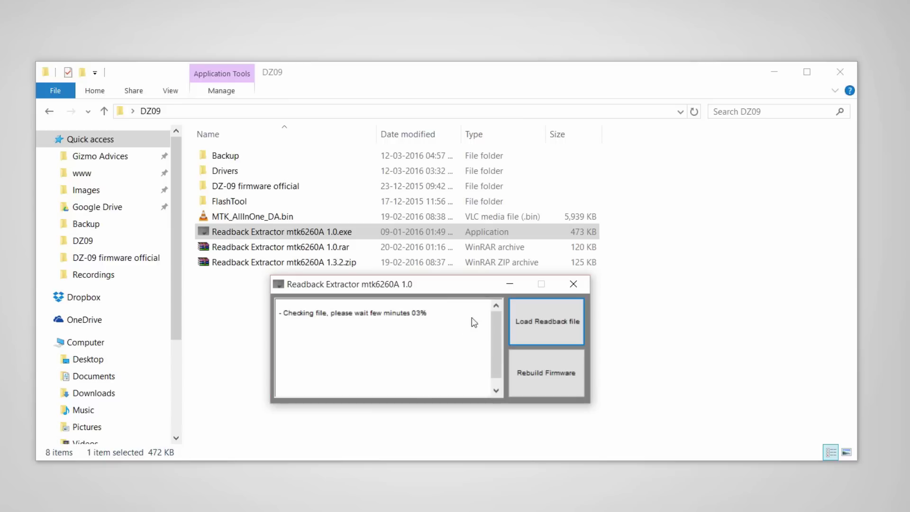
# With the readback at 100% health, rebuild the firmware files into the DZ09 folder
pyautogui.click(842, 22)
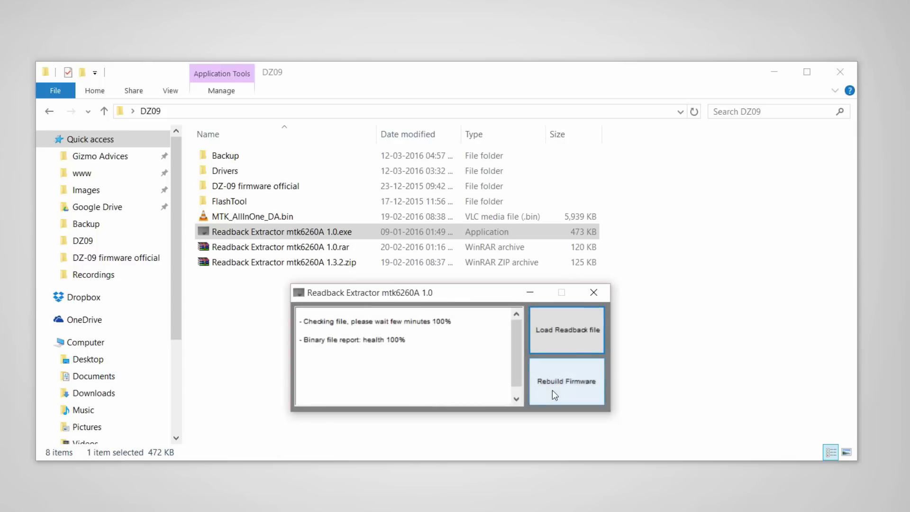
pyautogui.click(573, 382)
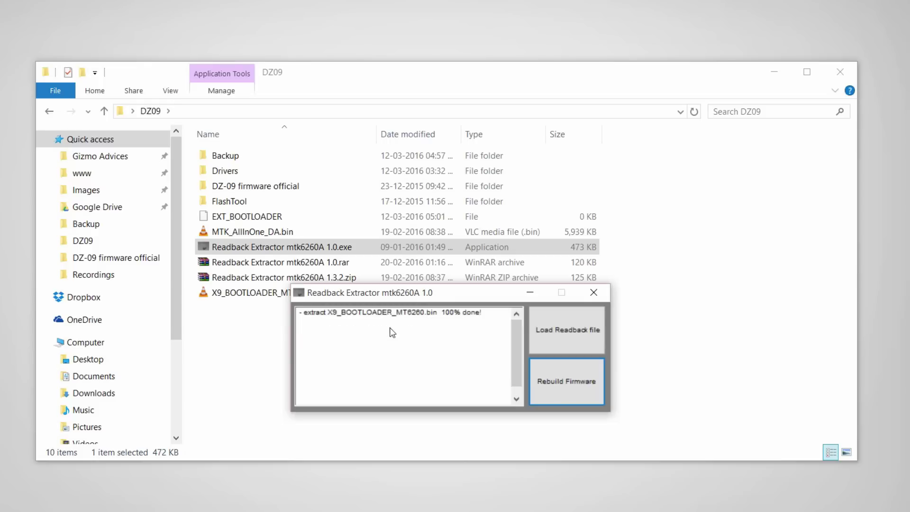
pyautogui.moveTo(443, 294); pyautogui.dragTo(444, 3)
# Create a new folder named 'DZ09 Firmware' in the DZ09 folder
pyautogui.click(315, 373)
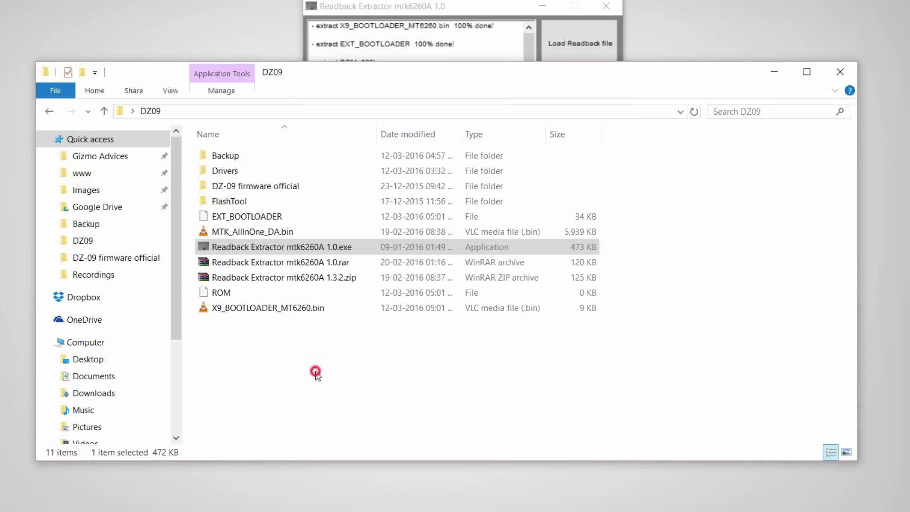
pyautogui.hotkey('ctrl', 'shift', 'n')
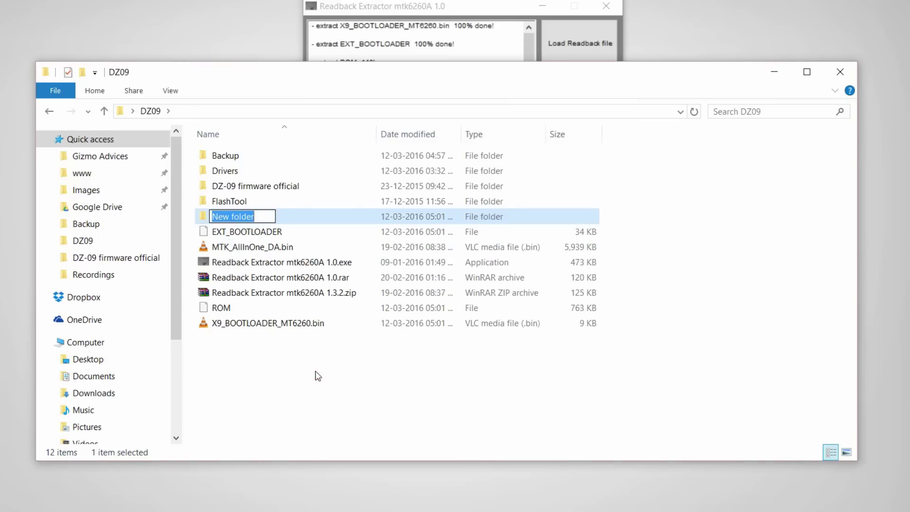
pyautogui.write('DZ09 Firmware')
pyautogui.press('Return')
# Select EXT_BOOTLOADER, X9_BOOTLOADER_MT6260.bin, ROM, VIVA and config_mtk6260.cfg while the rebuild finishes
pyautogui.click(247, 232)
pyautogui.keyDown('ctrl'); pyautogui.click(268, 323); pyautogui.keyUp('ctrl')
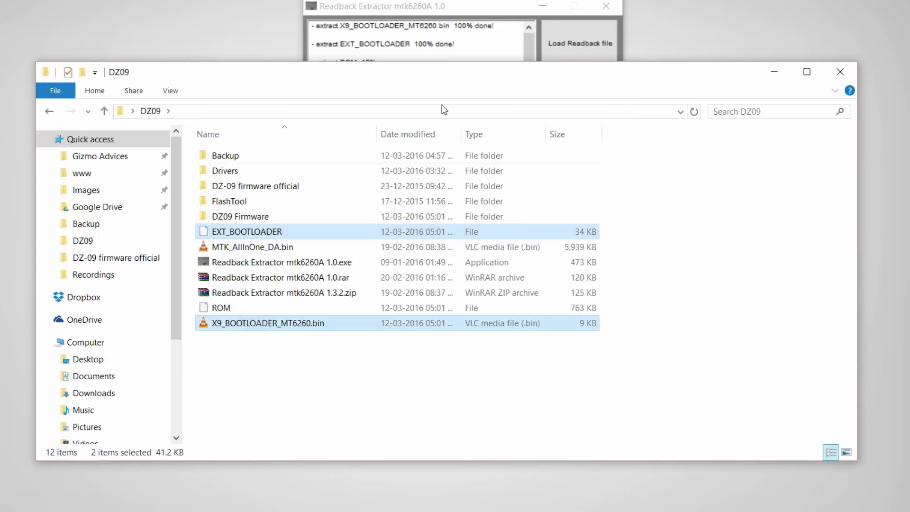
pyautogui.click(451, 87)
pyautogui.moveTo(446, 7); pyautogui.dragTo(434, 46)
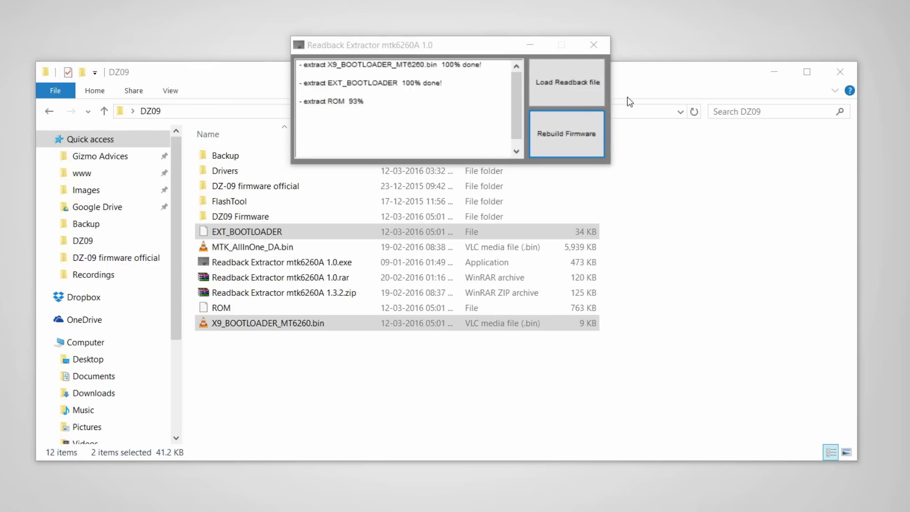
pyautogui.keyDown('ctrl'); pyautogui.click(285, 307); pyautogui.keyUp('ctrl')
pyautogui.click(518, 156)
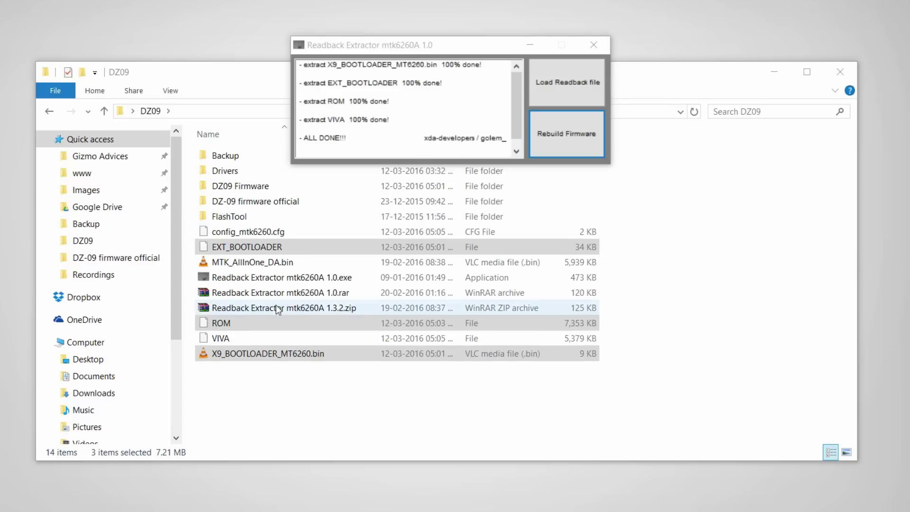
pyautogui.keyDown('ctrl'); pyautogui.click(241, 340); pyautogui.keyUp('ctrl')
pyautogui.keyDown('ctrl'); pyautogui.click(275, 235); pyautogui.keyUp('ctrl')
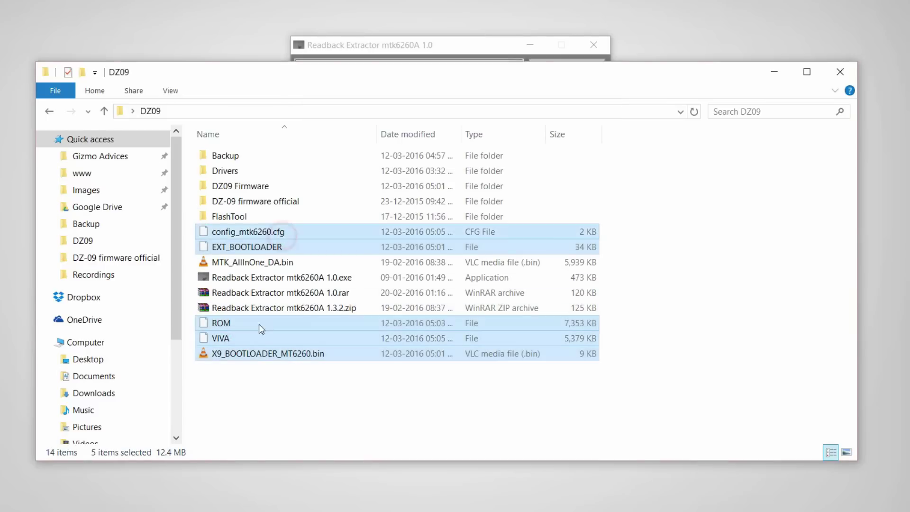
# Paste the five firmware files into the DZ09 Firmware folder
pyautogui.doubleClick(275, 186)
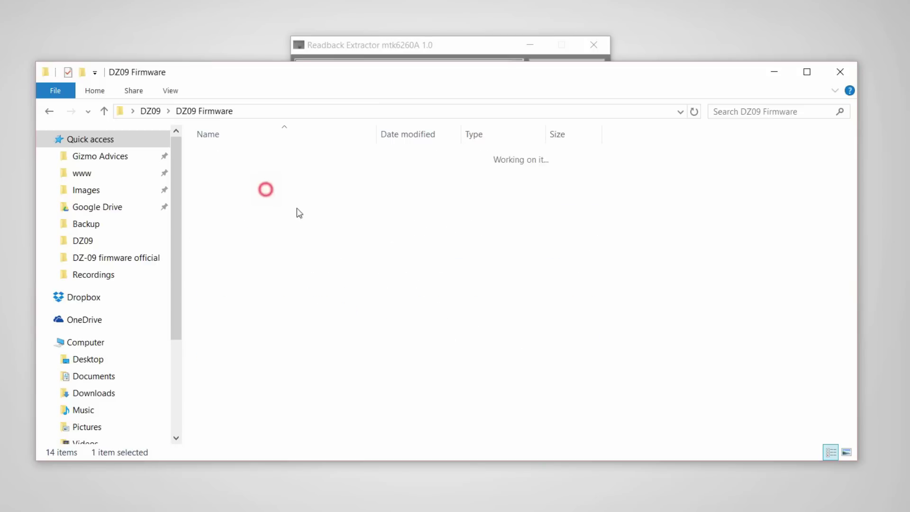
pyautogui.hotkey('ctrl', 'v')
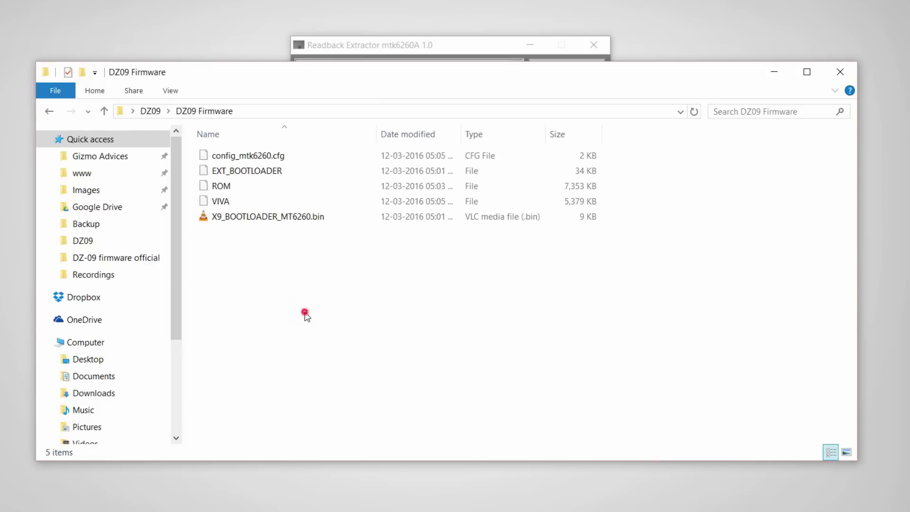
pyautogui.moveTo(305, 317); pyautogui.dragTo(227, 152)
pyautogui.click(253, 240)
pyautogui.moveTo(247, 293); pyautogui.dragTo(235, 149)
pyautogui.click(269, 306)
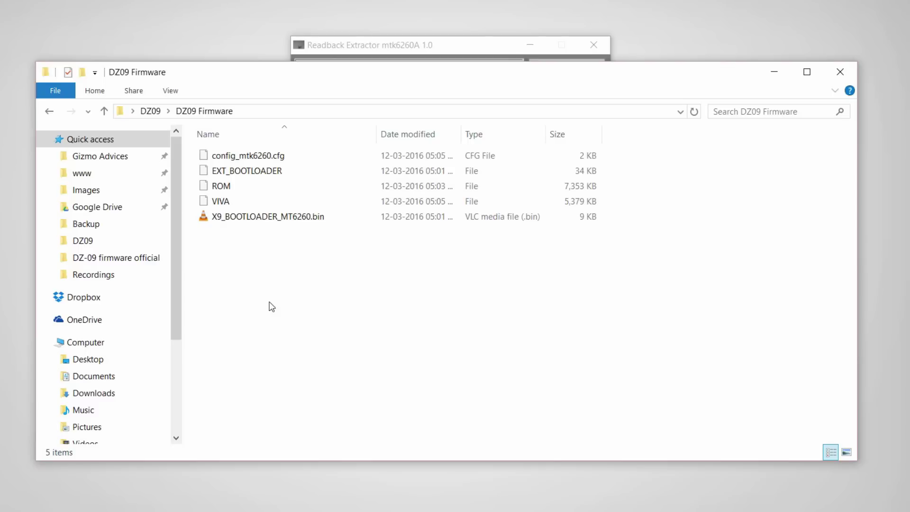